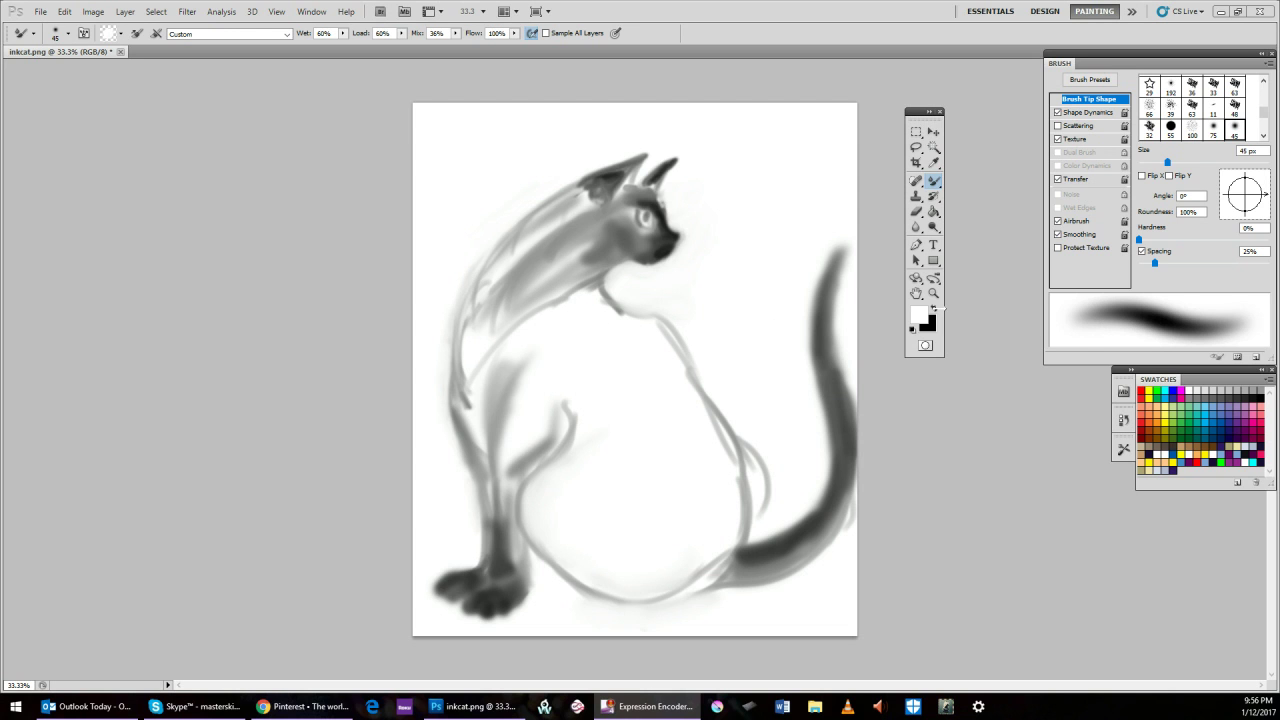
Darken the cat's near ear with black strokes using the 45 px Mixer Brush.
left_click(933, 307)
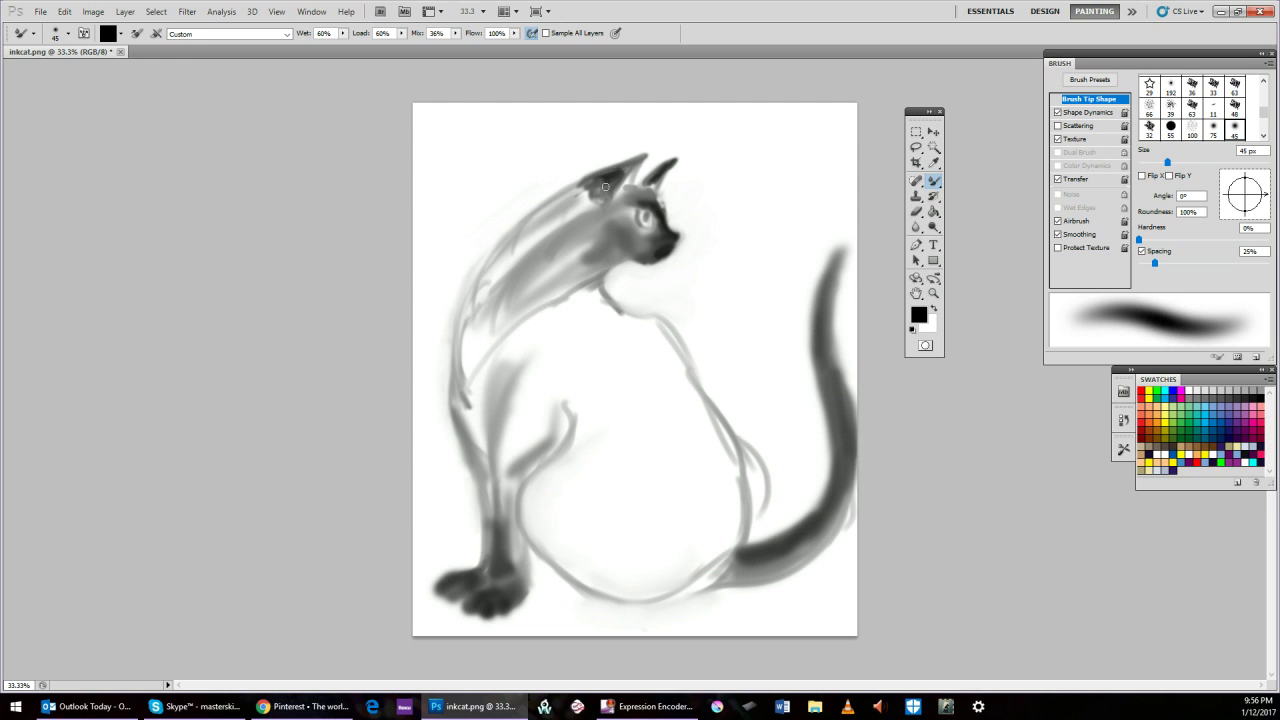
left_click_drag(606, 185, 632, 153)
mouse_move(622, 168)
left_mouse_down()
mouse_move(643, 154)
mouse_move(596, 177)
left_mouse_up()
Lighten and blend the back of the cat's neck with white at a 90 px brush size.
key("bracketright")
key("bracketright")
key("bracketright")
key("bracketright")
key("bracketright")
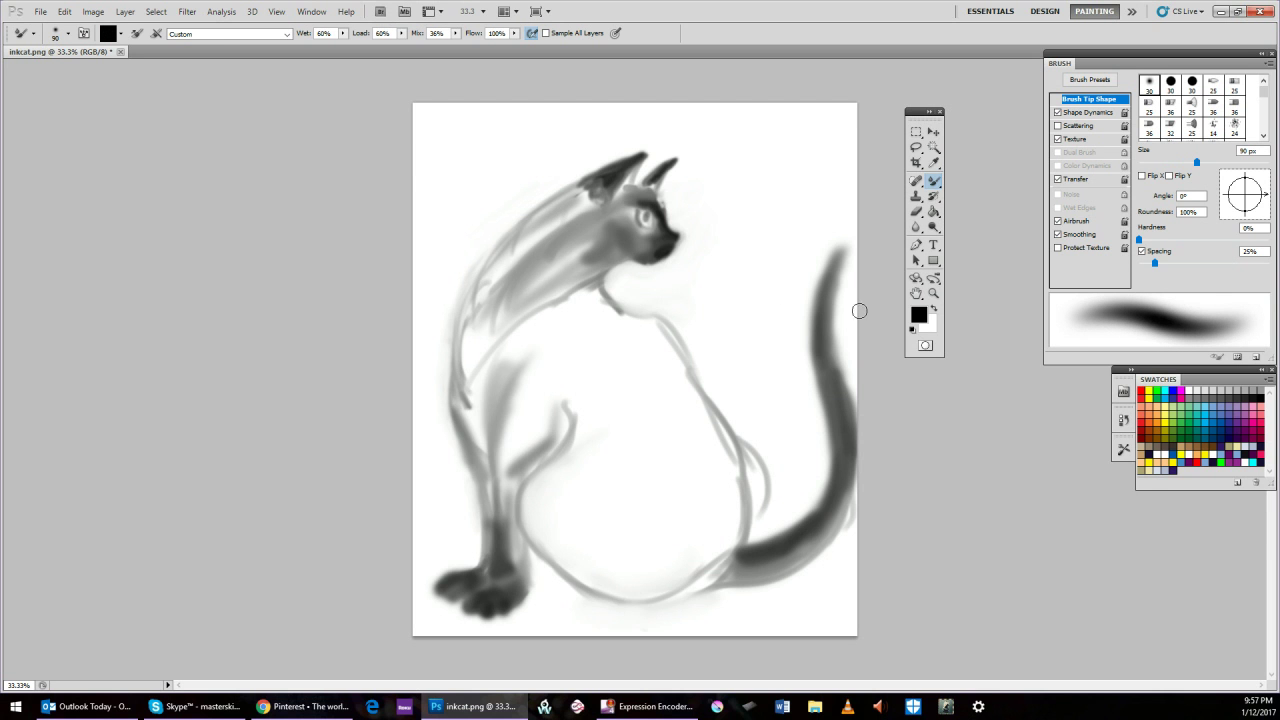
left_click(930, 324)
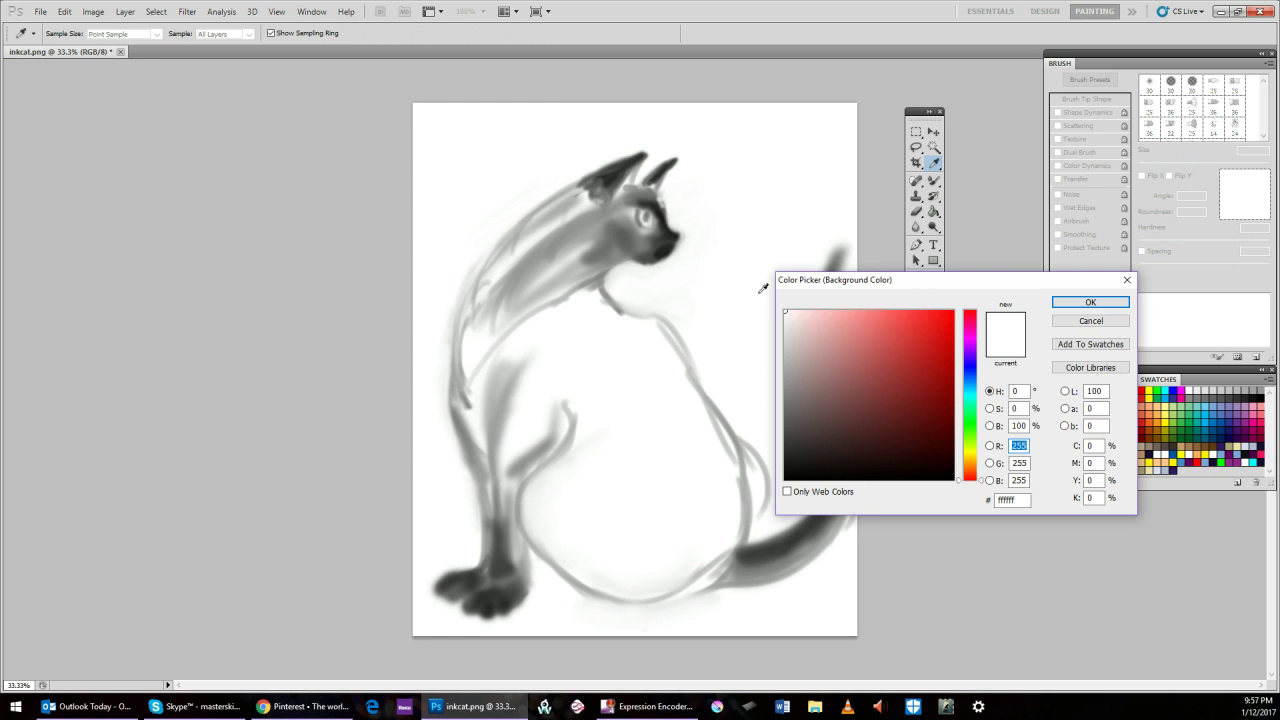
left_click(1065, 303)
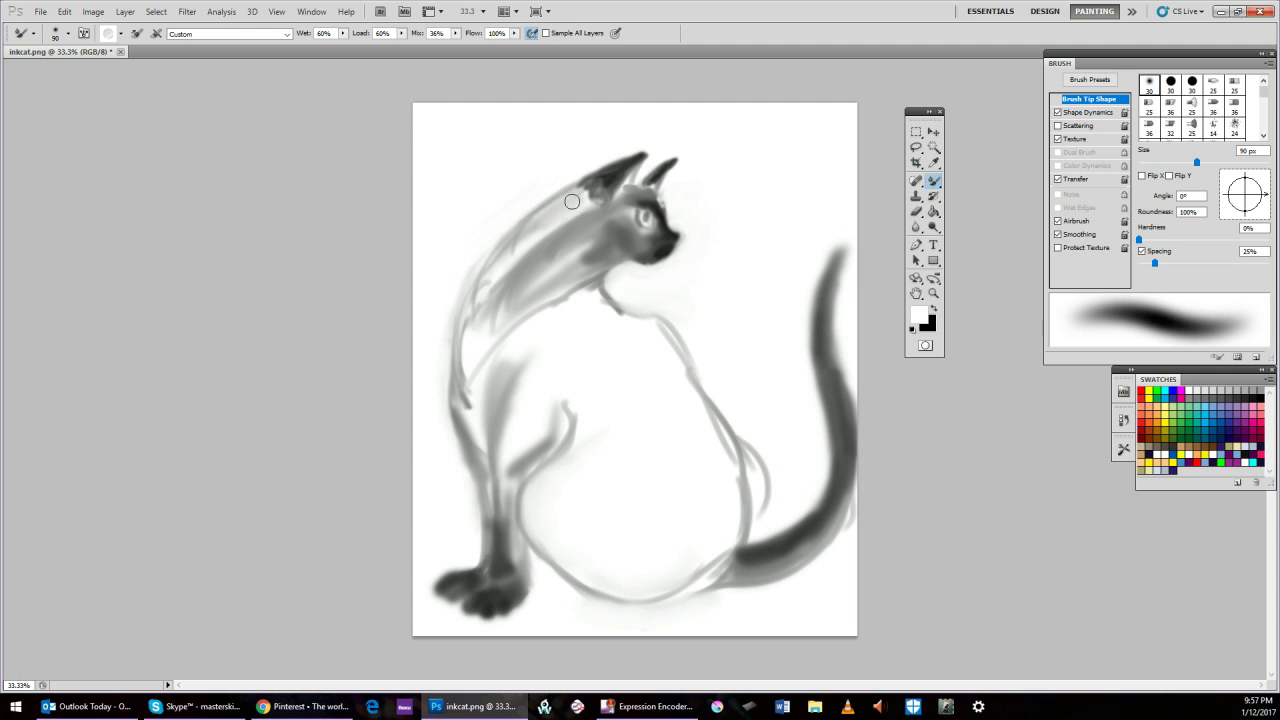
mouse_move(572, 201)
left_mouse_down()
mouse_move(554, 217)
mouse_move(586, 194)
mouse_move(537, 239)
left_mouse_up()
mouse_move(546, 234)
left_mouse_down()
mouse_move(572, 216)
mouse_move(516, 268)
mouse_move(588, 217)
mouse_move(512, 280)
mouse_move(582, 233)
left_mouse_up()
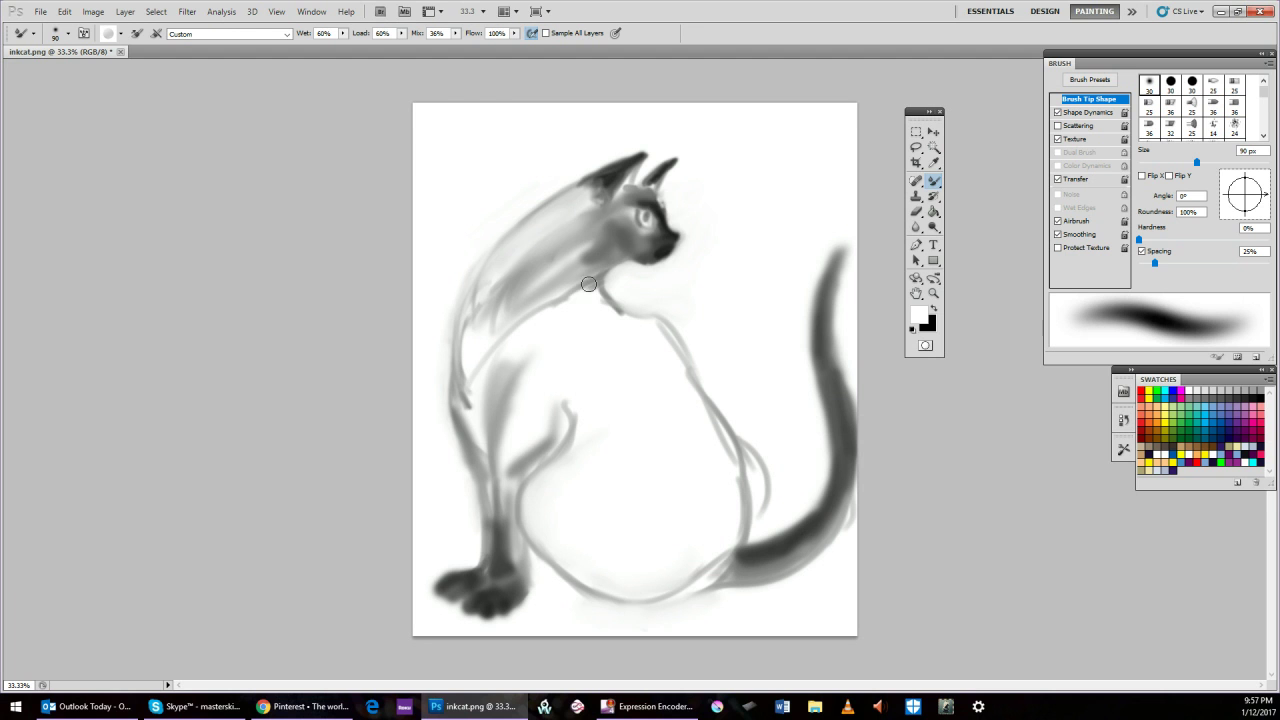
Soften the shoulder, chest and belly shading with broad white strokes at a 300 px brush size.
key("bracketright")
key("bracketright")
key("bracketright")
key("bracketright")
key("bracketright")
key("bracketright")
key("bracketright")
mouse_move(536, 270)
left_mouse_down()
mouse_move(581, 237)
mouse_move(538, 275)
mouse_move(572, 255)
mouse_move(537, 286)
mouse_move(578, 255)
mouse_move(545, 280)
mouse_move(572, 257)
mouse_move(526, 335)
mouse_move(564, 292)
mouse_move(534, 326)
mouse_move(541, 294)
mouse_move(509, 288)
mouse_move(500, 334)
mouse_move(531, 256)
mouse_move(476, 401)
mouse_move(480, 364)
mouse_move(484, 418)
mouse_move(497, 325)
mouse_move(496, 444)
mouse_move(586, 482)
mouse_move(579, 498)
mouse_move(560, 489)
mouse_move(597, 538)
mouse_move(564, 531)
mouse_move(592, 553)
mouse_move(570, 540)
mouse_move(621, 530)
left_mouse_up()
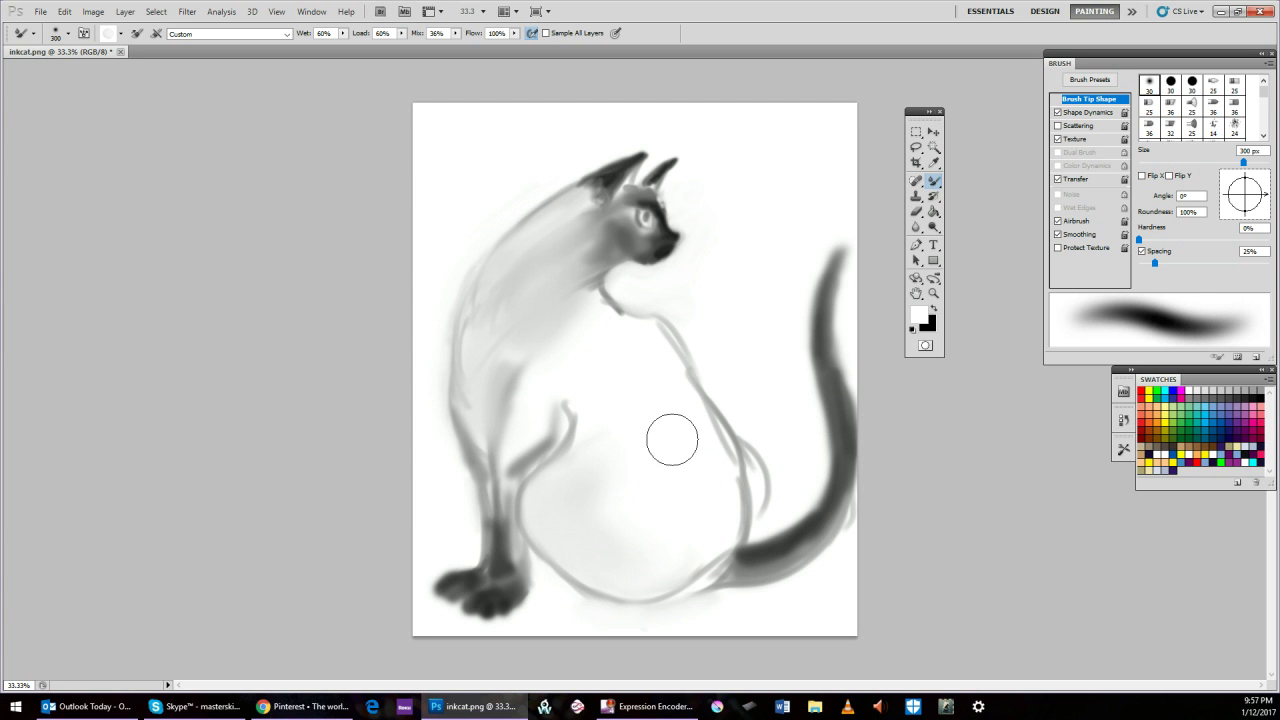
mouse_move(602, 337)
left_mouse_down()
mouse_move(628, 351)
mouse_move(690, 298)
mouse_move(663, 297)
mouse_move(689, 309)
mouse_move(735, 377)
mouse_move(728, 416)
mouse_move(679, 425)
mouse_move(706, 457)
mouse_move(662, 406)
mouse_move(696, 435)
mouse_move(671, 400)
mouse_move(712, 472)
mouse_move(721, 519)
mouse_move(710, 537)
mouse_move(675, 534)
mouse_move(645, 500)
left_mouse_up()
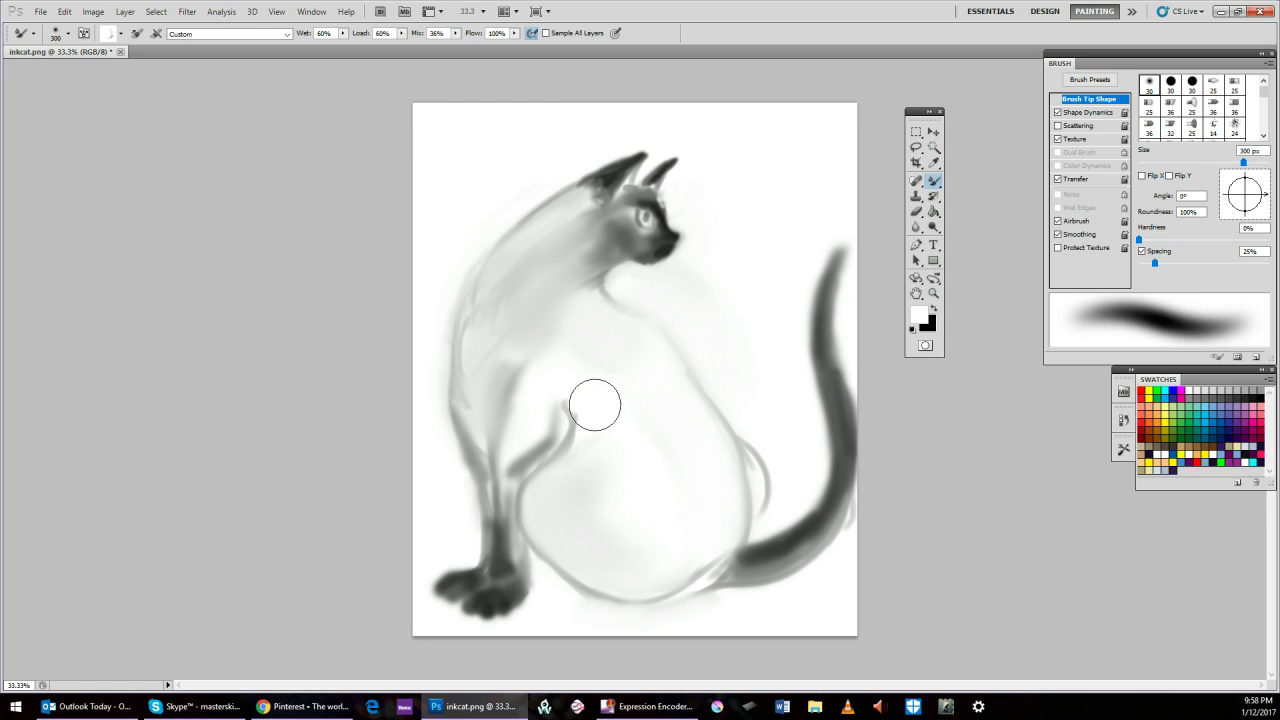
Reduce the brush to 125 px and keep the Mixer Brush Tool selected.
key("bracketright")
key("bracketleft")
key("bracketleft")
key("bracketleft")
key("bracketleft")
key("bracketleft")
key("bracketleft")
key("bracketleft")
key("bracketleft")
key("bracketright")
key("bracketright")
key("bracketright")
left_click(934, 183)
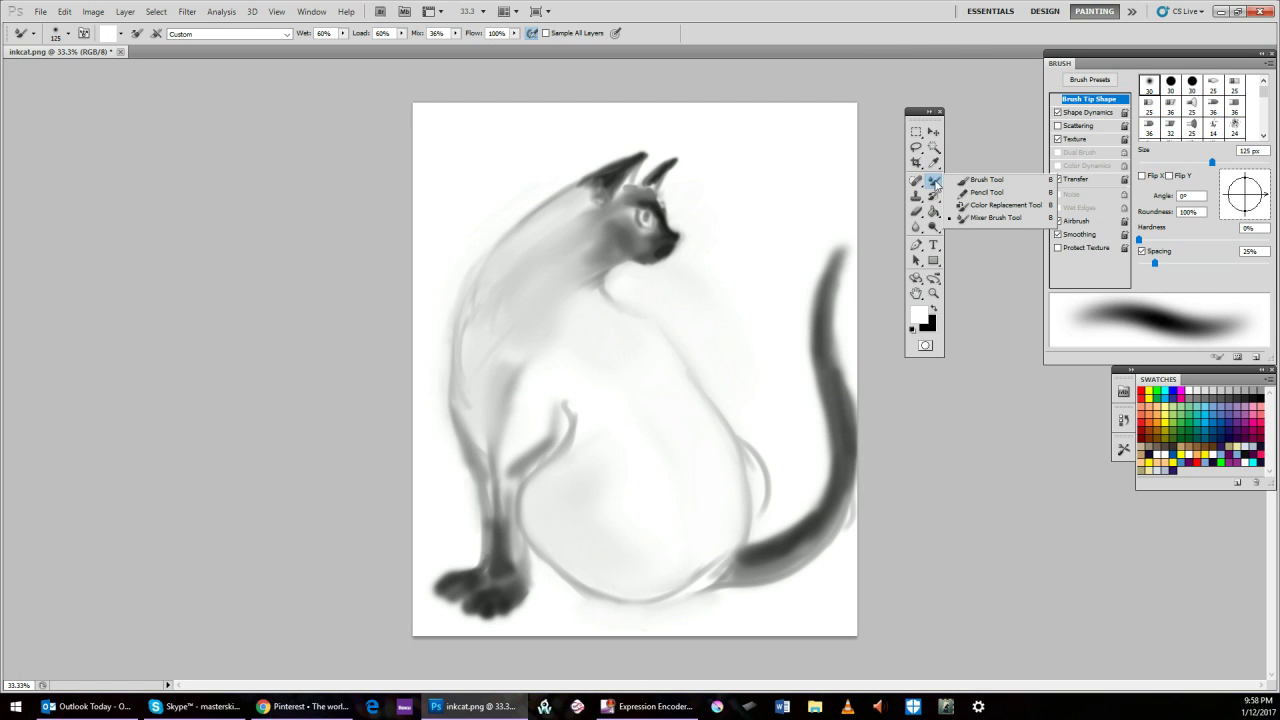
left_click(1000, 219)
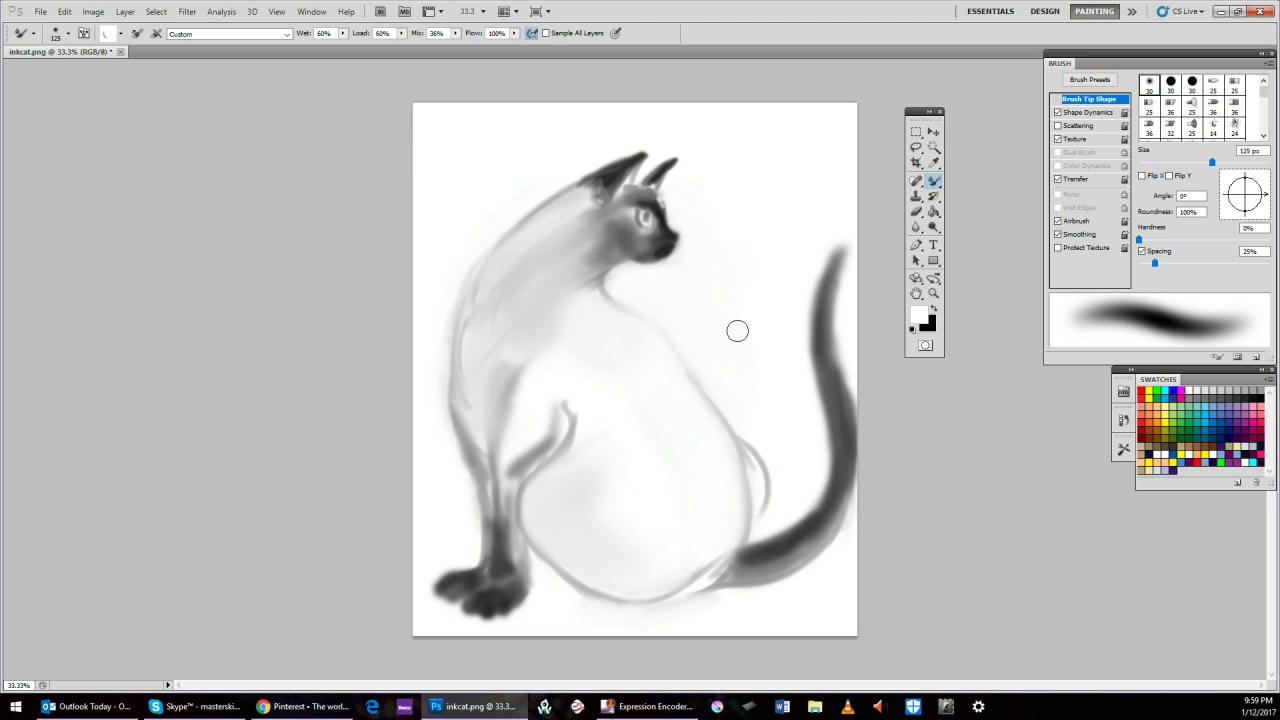
Paint dark test strokes on the blank canvas beside the head with a 40 px brush, using black and a tone sampled from the head.
key("bracketleft")
key("bracketleft")
key("bracketleft")
key("bracketleft")
key("bracketleft")
key("bracketleft")
key("bracketleft")
left_click(936, 311)
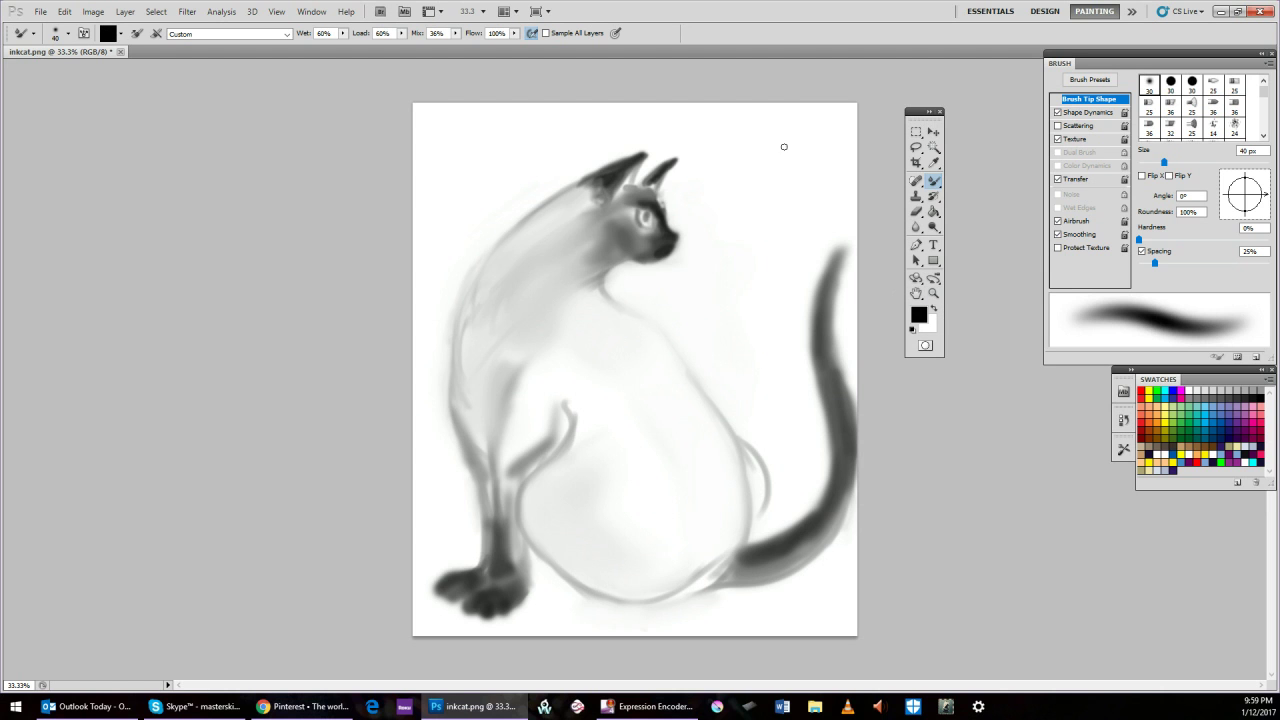
left_click(652, 197, "alt")
mouse_move(740, 188)
left_mouse_down()
mouse_move(811, 150)
mouse_move(809, 188)
mouse_move(746, 160)
mouse_move(729, 170)
mouse_move(795, 141)
mouse_move(735, 197)
mouse_move(799, 175)
mouse_move(746, 198)
mouse_move(803, 187)
mouse_move(770, 207)
mouse_move(796, 183)
mouse_move(750, 207)
mouse_move(812, 180)
left_mouse_up()
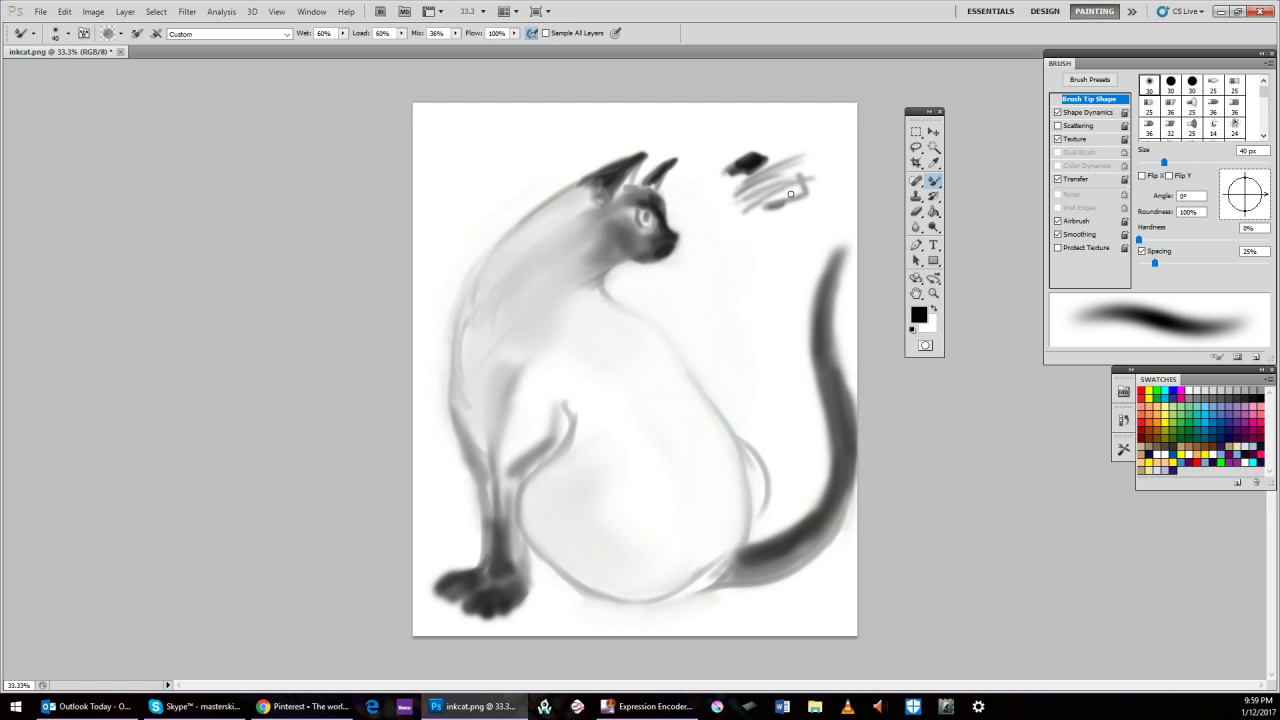
Paint over the test strokes beside the head with white at a 125 px brush size.
key("bracketright")
key("bracketright")
key("bracketright")
key("bracketright")
key("bracketright")
key("bracketright")
key("bracketright")
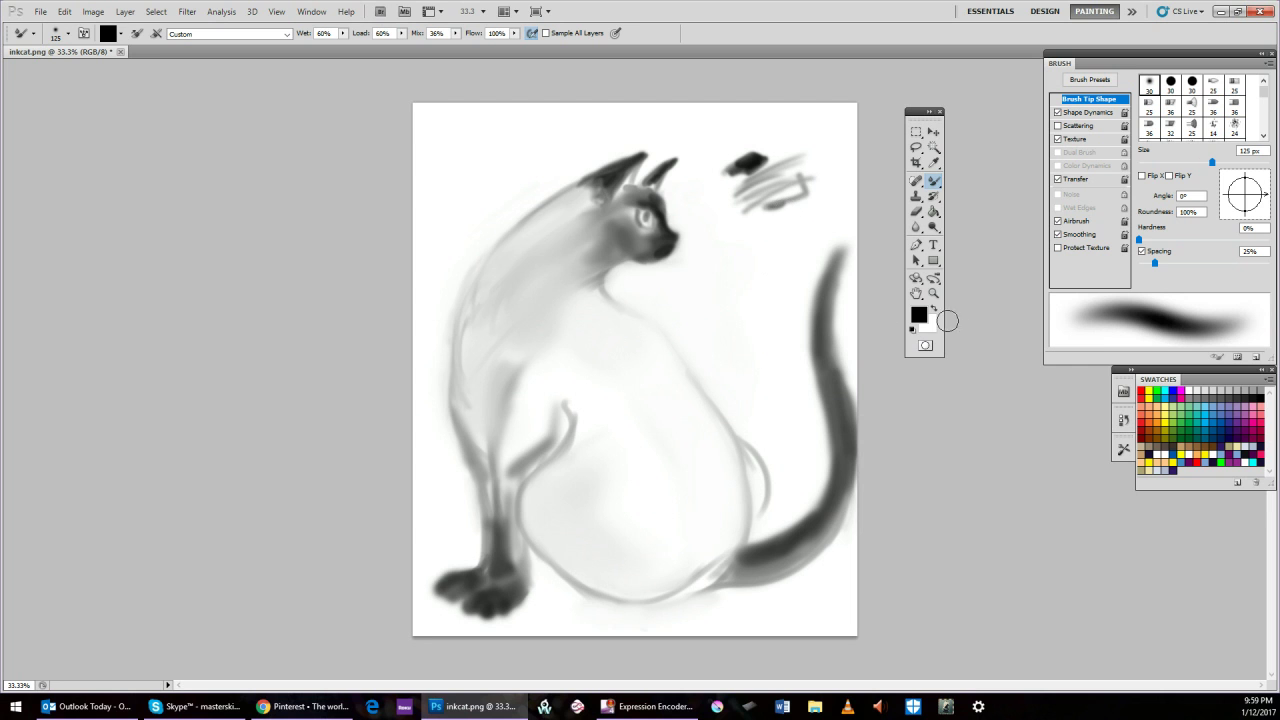
left_click(933, 309)
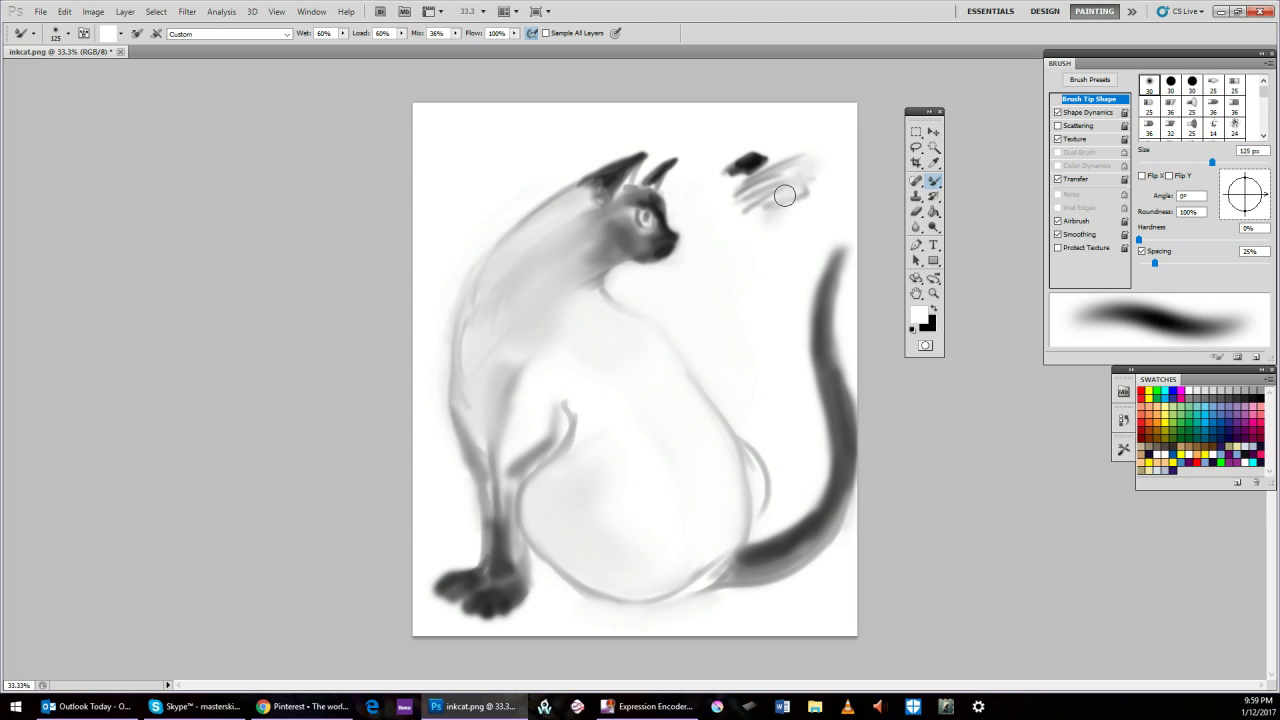
mouse_move(784, 195)
left_mouse_down()
mouse_move(775, 224)
mouse_move(827, 174)
mouse_move(761, 211)
mouse_move(778, 162)
mouse_move(738, 189)
mouse_move(778, 145)
mouse_move(717, 177)
left_mouse_up()
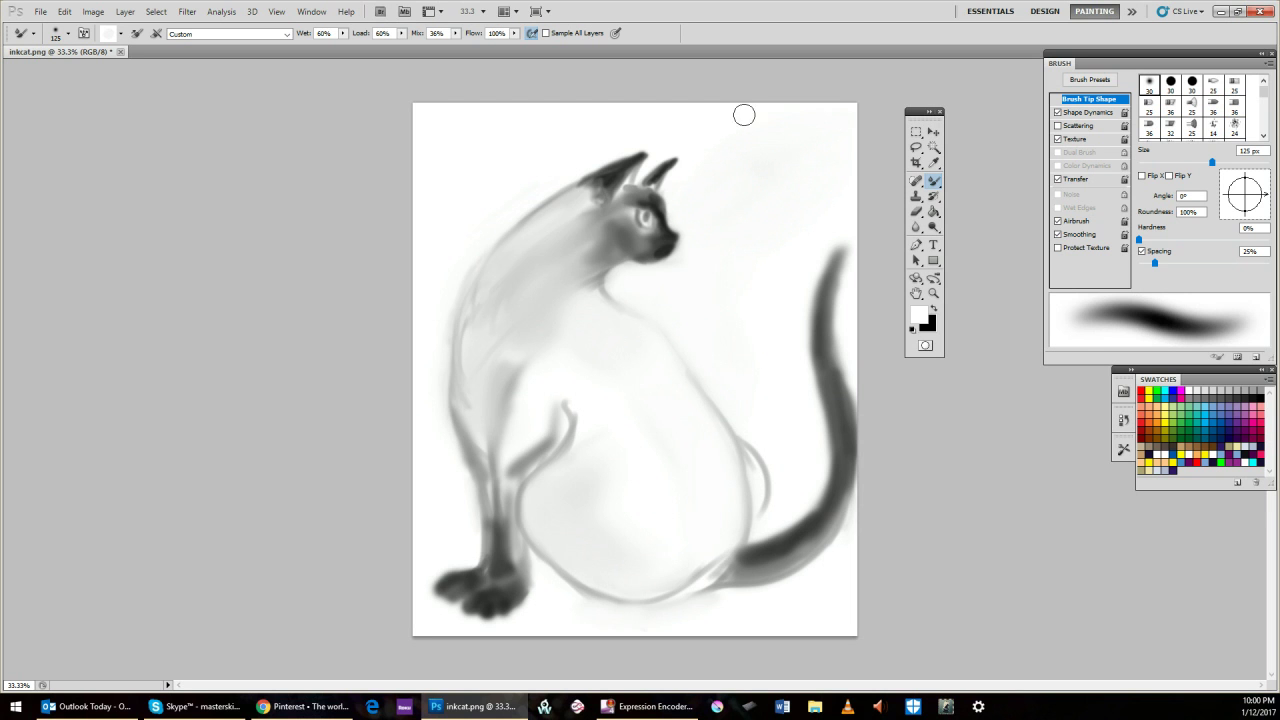
mouse_move(837, 158)
left_mouse_down()
mouse_move(841, 114)
mouse_move(818, 192)
mouse_move(729, 260)
mouse_move(720, 210)
mouse_move(763, 139)
mouse_move(716, 218)
mouse_move(752, 261)
left_mouse_up()
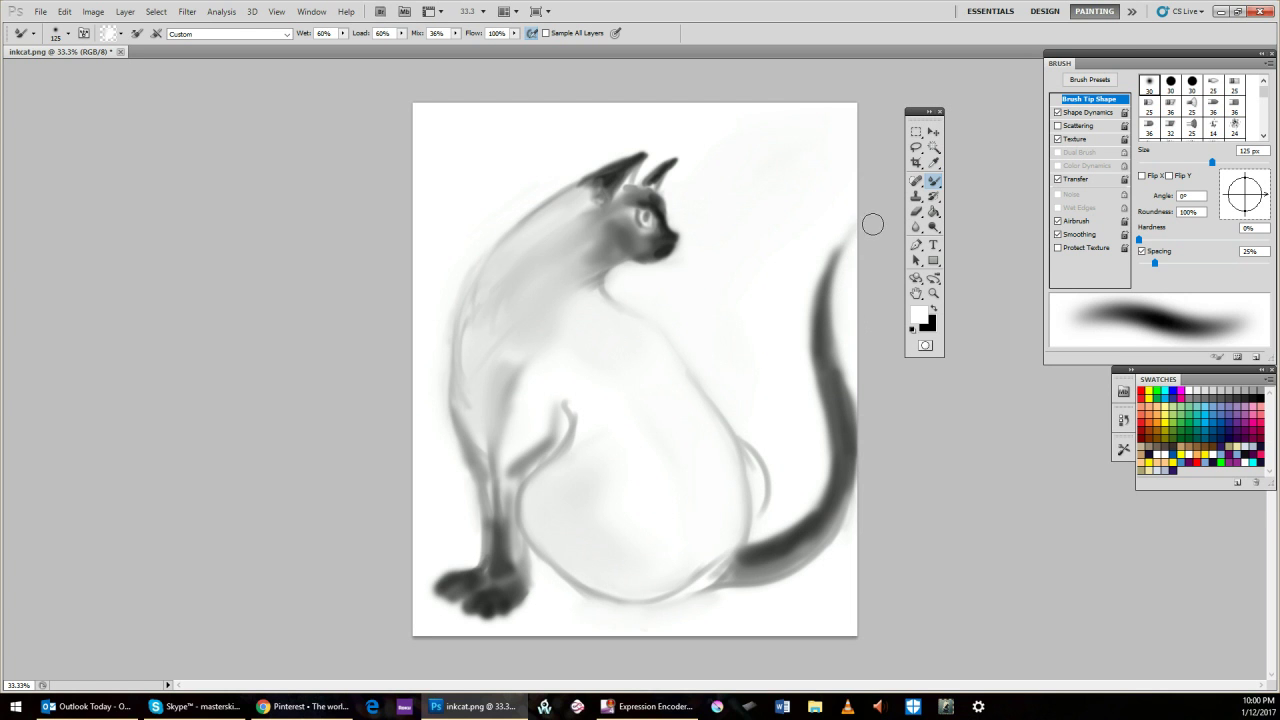
Thin and shorten the tip of the tail with white strokes along both of its edges.
mouse_move(820, 290)
left_mouse_down()
mouse_move(791, 318)
mouse_move(834, 243)
left_mouse_up()
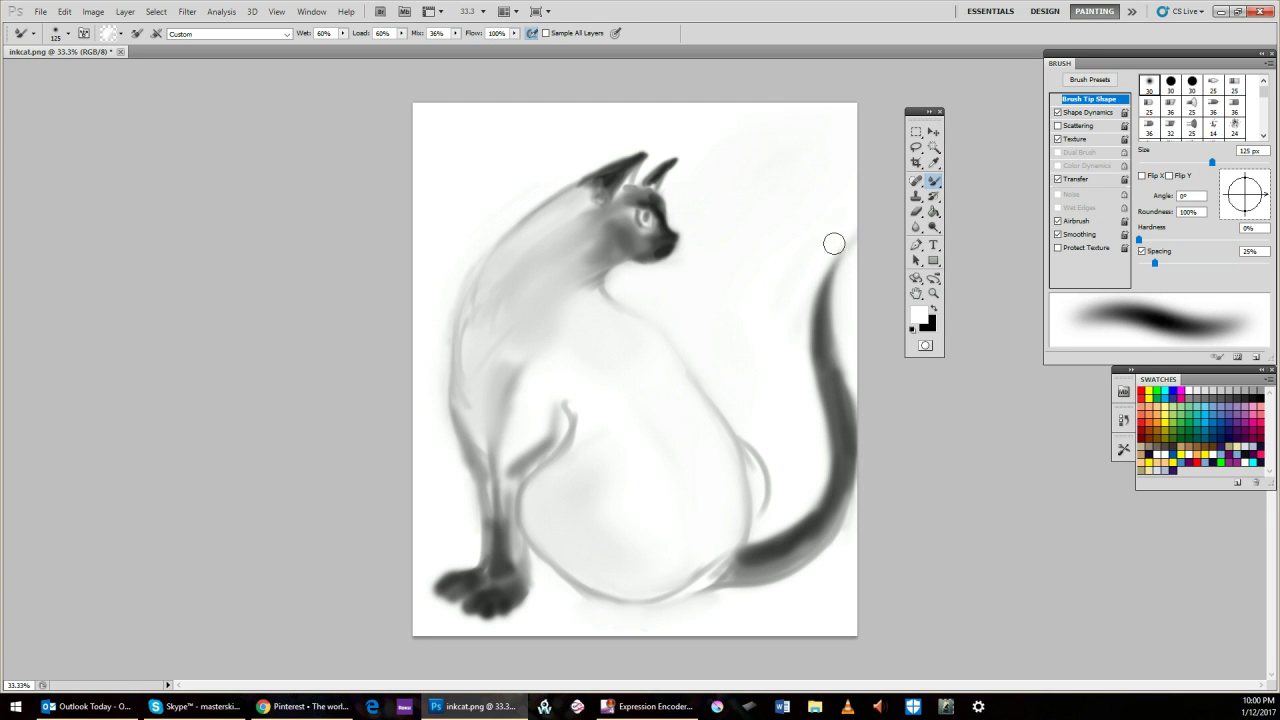
left_click_drag(801, 326, 843, 244)
left_click_drag(809, 374, 831, 251)
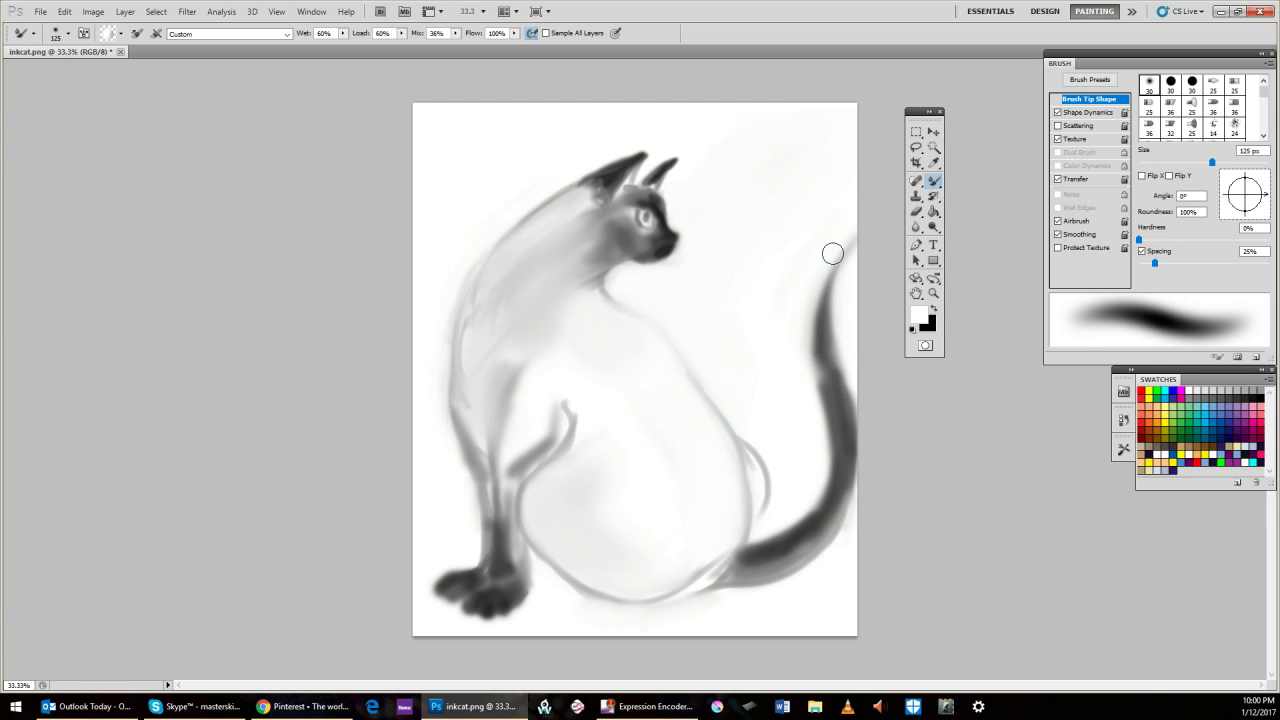
left_click_drag(812, 352, 840, 264)
left_click_drag(810, 383, 832, 264)
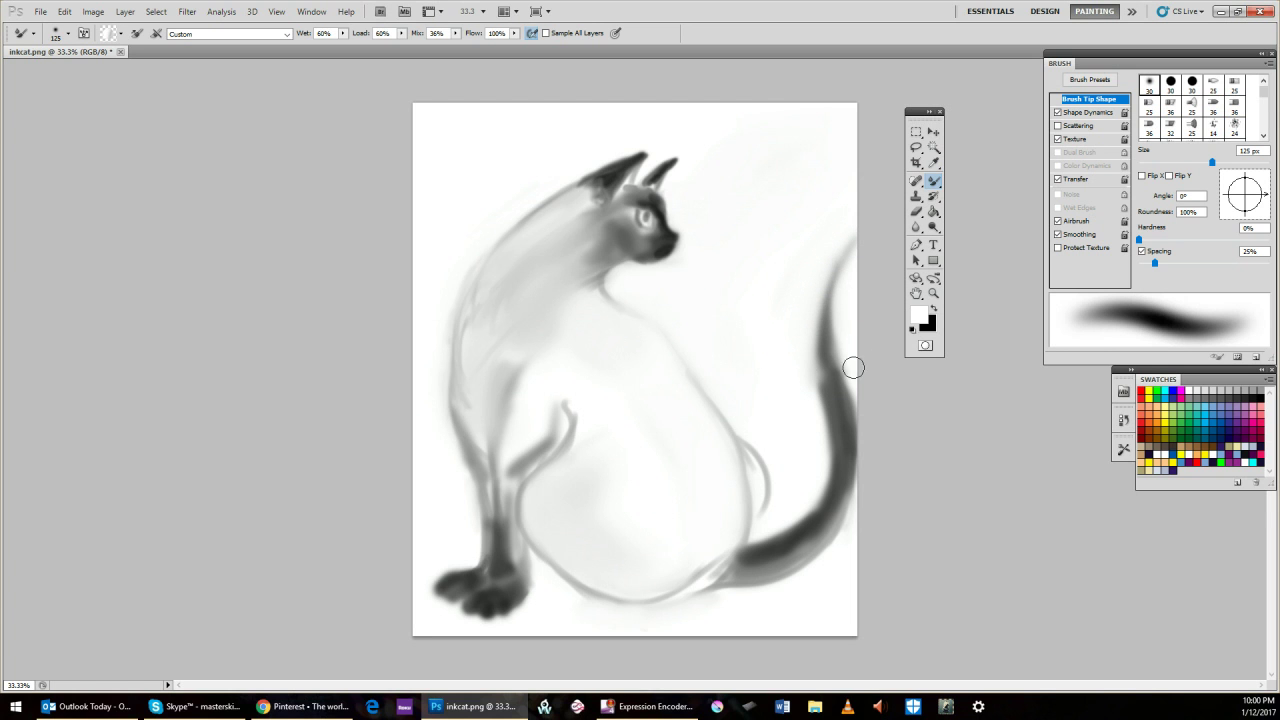
left_click_drag(853, 368, 845, 253)
mouse_move(843, 327)
left_mouse_down()
mouse_move(855, 240)
mouse_move(860, 354)
mouse_move(859, 285)
mouse_move(854, 340)
mouse_move(843, 320)
mouse_move(848, 256)
mouse_move(817, 290)
mouse_move(836, 236)
mouse_move(792, 308)
mouse_move(779, 300)
mouse_move(854, 221)
mouse_move(785, 316)
mouse_move(850, 247)
mouse_move(823, 273)
mouse_move(824, 293)
mouse_move(846, 263)
mouse_move(840, 338)
mouse_move(846, 267)
mouse_move(863, 383)
left_mouse_up()
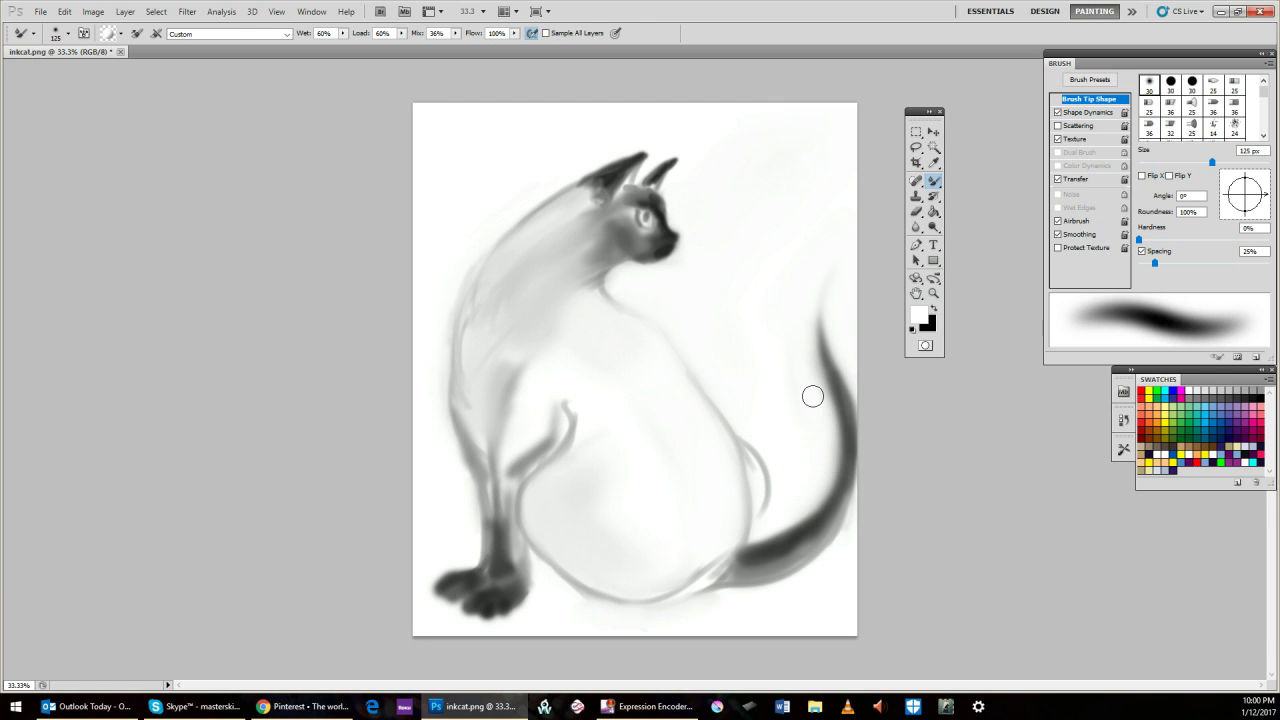
Redefine the tail's tapered tip with black at a 35 px brush size.
left_click(780, 310, "alt")
key("bracketleft")
key("bracketleft")
left_click(936, 313)
key("bracketleft")
key("bracketleft")
key("bracketleft")
key("bracketleft")
key("bracketleft")
key("bracketleft")
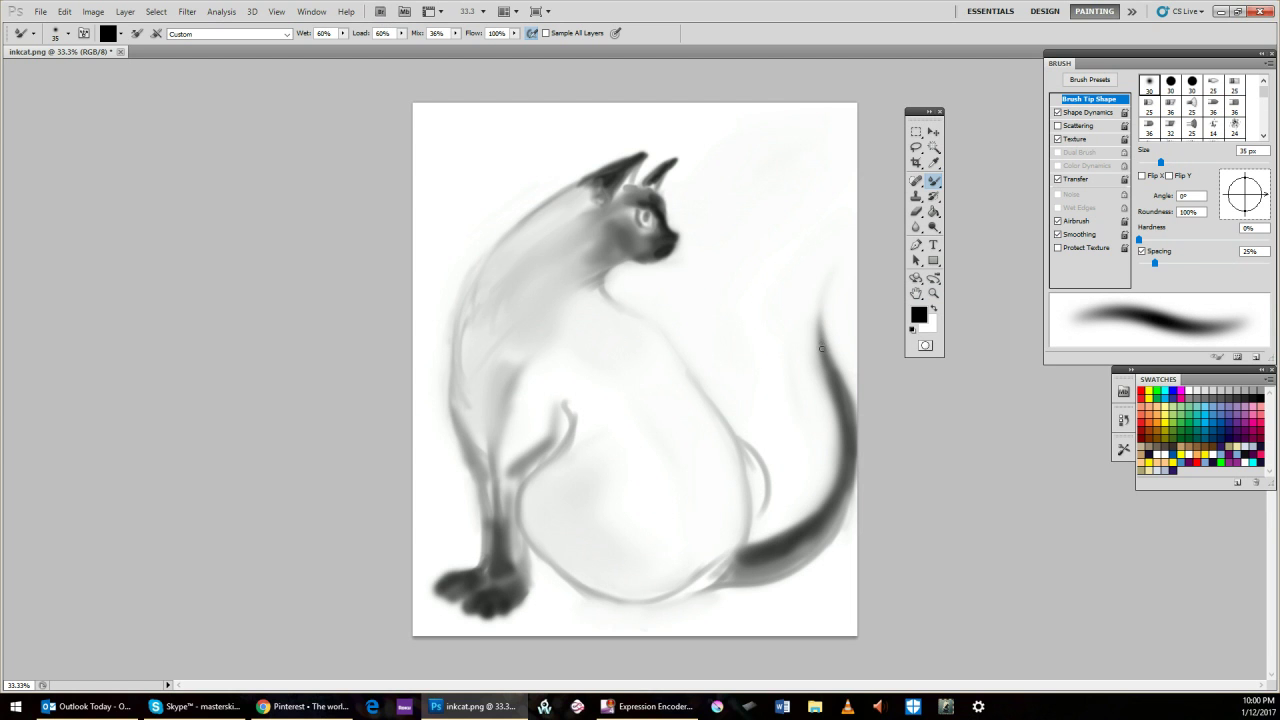
left_click_drag(820, 338, 820, 307)
left_click_drag(821, 330, 841, 386)
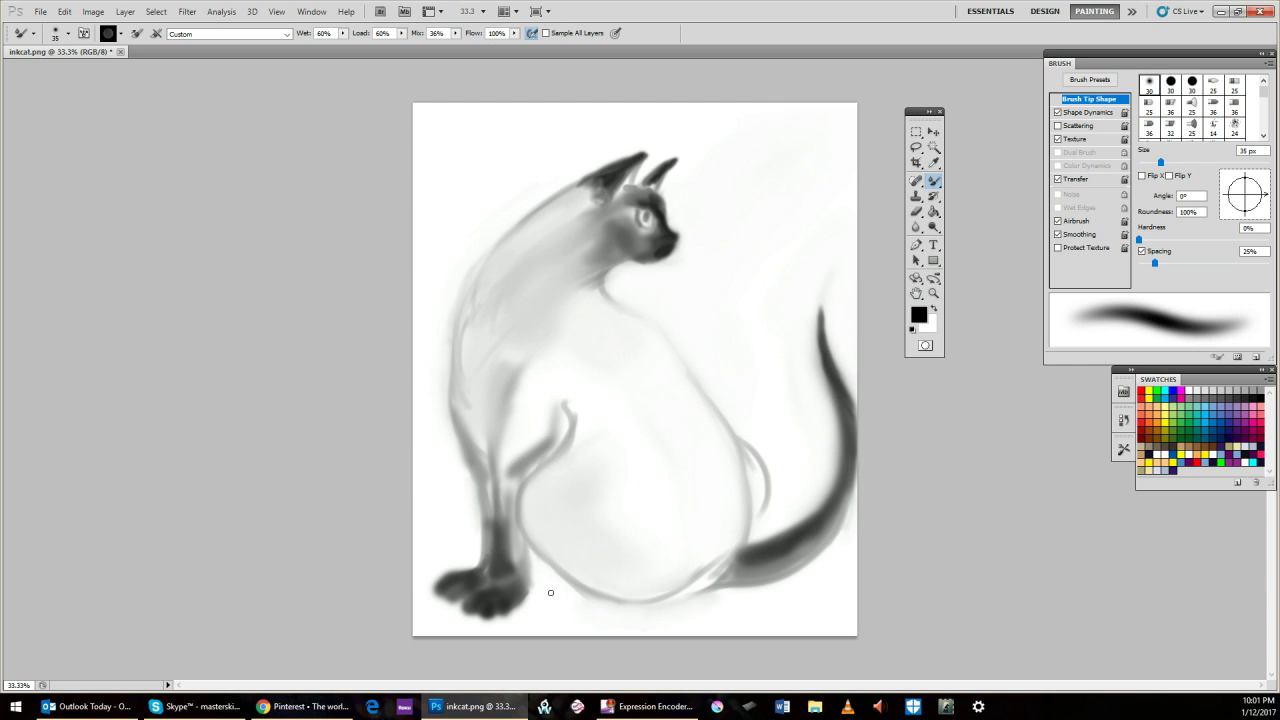
Paint a dark hind paw behind the front paws, under the belly, with a 50 px black brush.
key("bracketright")
key("bracketright")
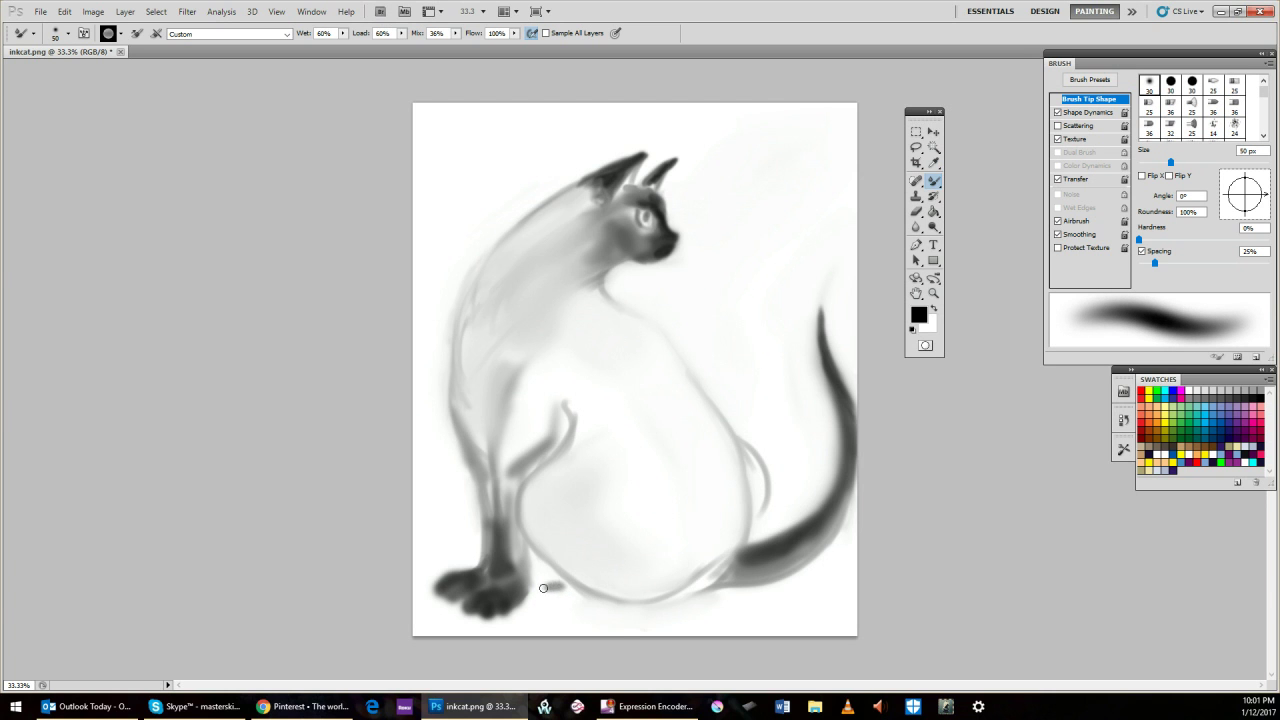
left_click_drag(543, 581, 546, 578)
left_click_drag(542, 586, 550, 586)
mouse_move(569, 592)
left_mouse_down()
mouse_move(586, 592)
mouse_move(571, 587)
left_mouse_up()
left_click_drag(553, 581, 543, 578)
Soften the area above the hind paw and the belly outline near the front leg with white.
left_click(934, 308)
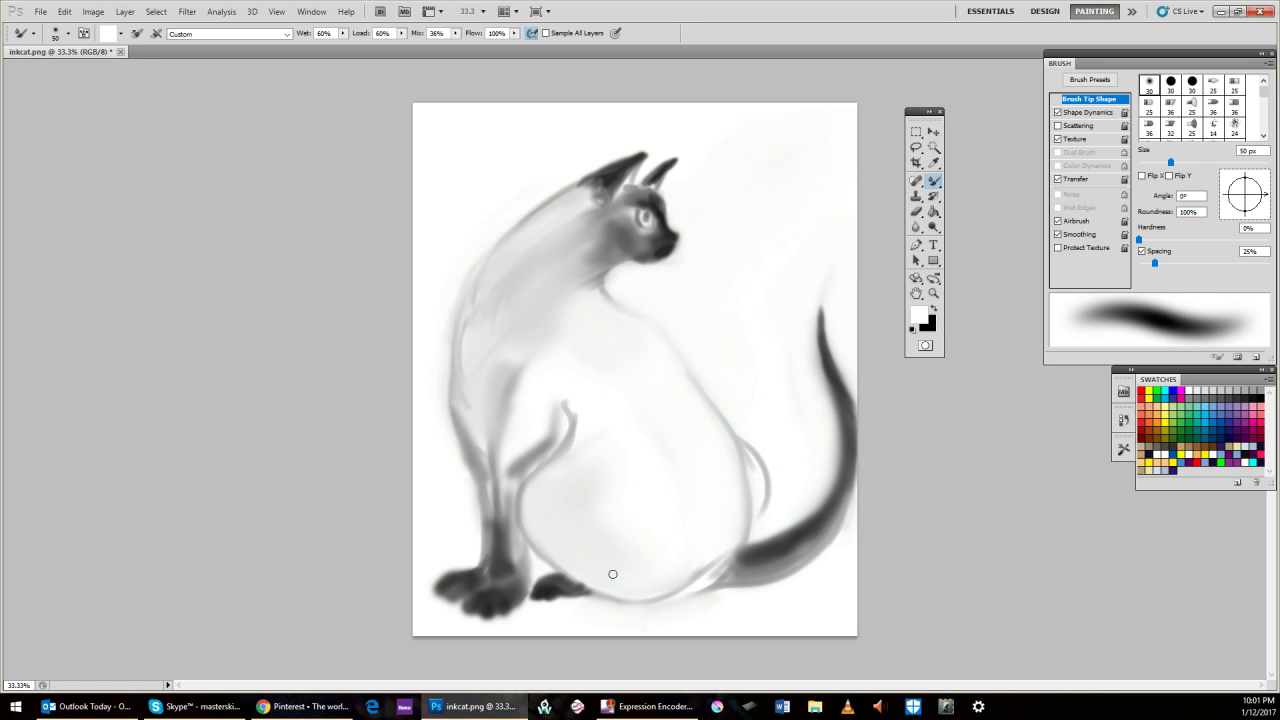
mouse_move(580, 574)
left_mouse_down()
mouse_move(614, 585)
mouse_move(602, 585)
left_mouse_up()
left_click_drag(519, 499, 531, 528)
Redraw the belly outline beside the front leg in black, from the hind paw up toward the elbow.
left_click(934, 312)
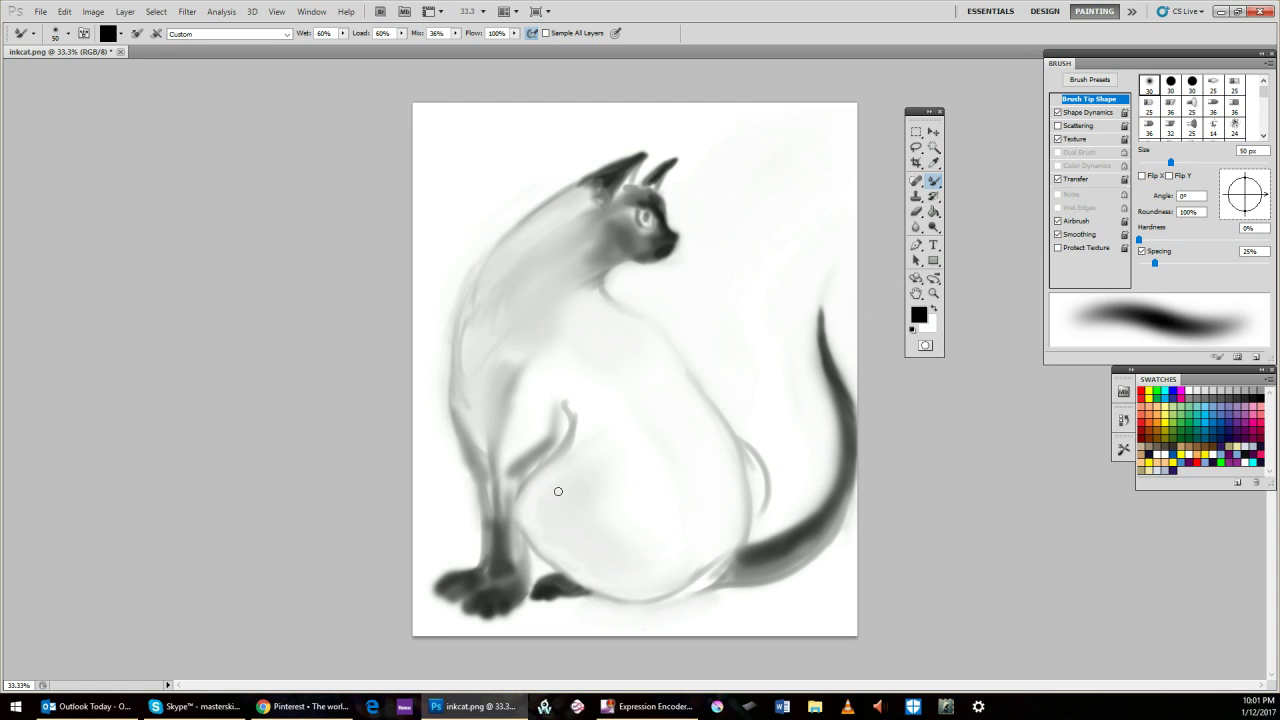
mouse_move(513, 512)
left_mouse_down()
mouse_move(533, 465)
mouse_move(522, 528)
mouse_move(519, 509)
mouse_move(534, 549)
mouse_move(519, 517)
mouse_move(566, 569)
left_mouse_up()
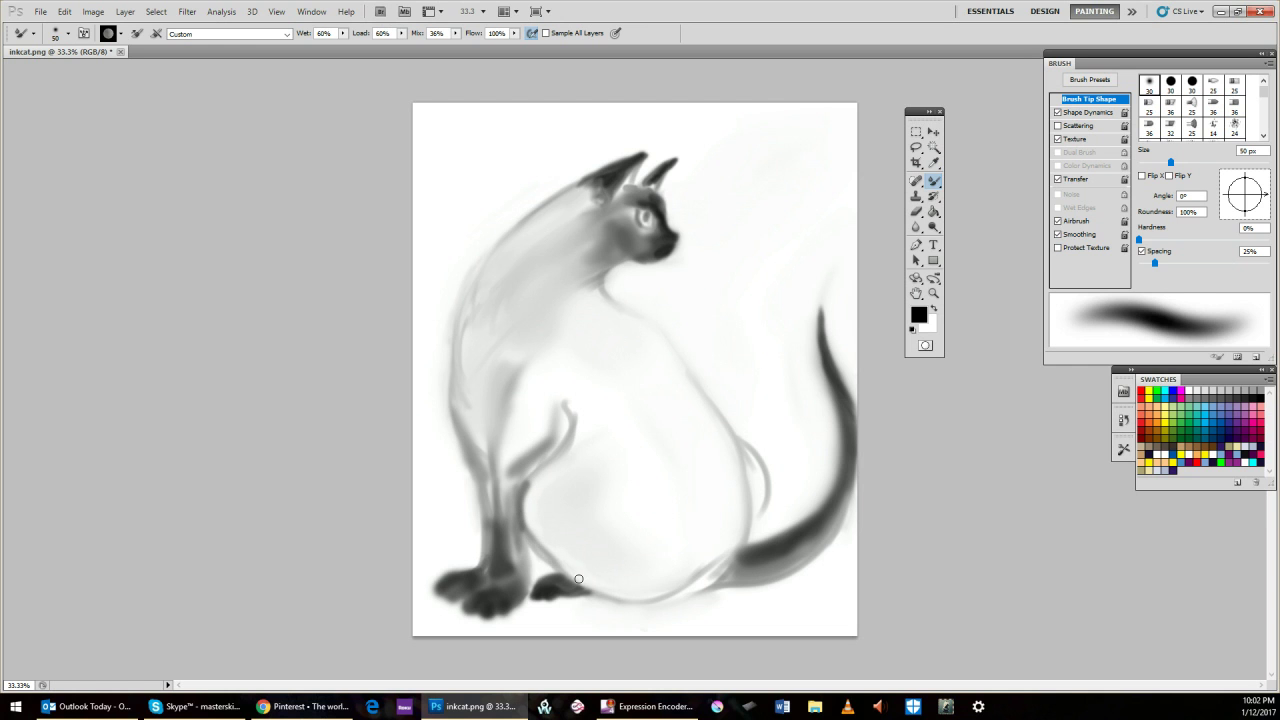
left_click_drag(523, 494, 564, 443)
Shade the throat and chest down to the front leg with long curved black strokes.
left_click_drag(615, 258, 520, 329)
left_click_drag(603, 259, 507, 370)
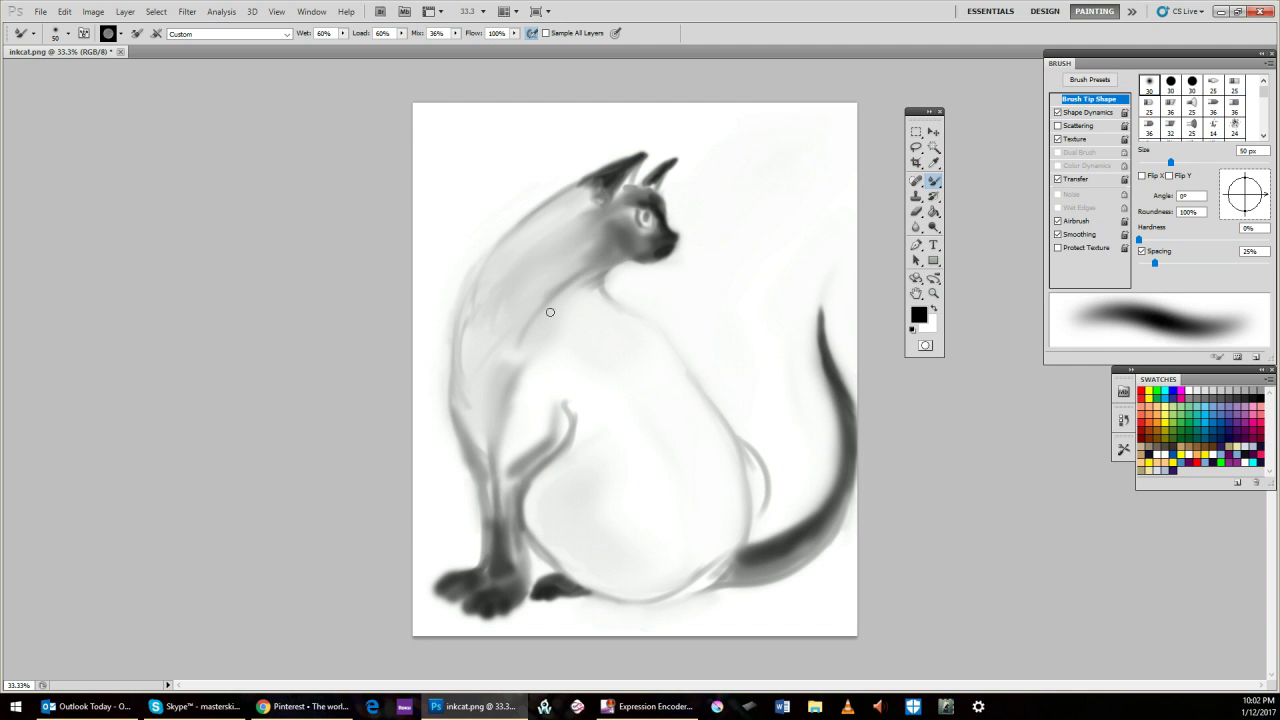
mouse_move(569, 285)
left_mouse_down()
mouse_move(489, 399)
mouse_move(487, 429)
left_mouse_up()
left_click_drag(605, 234, 497, 347)
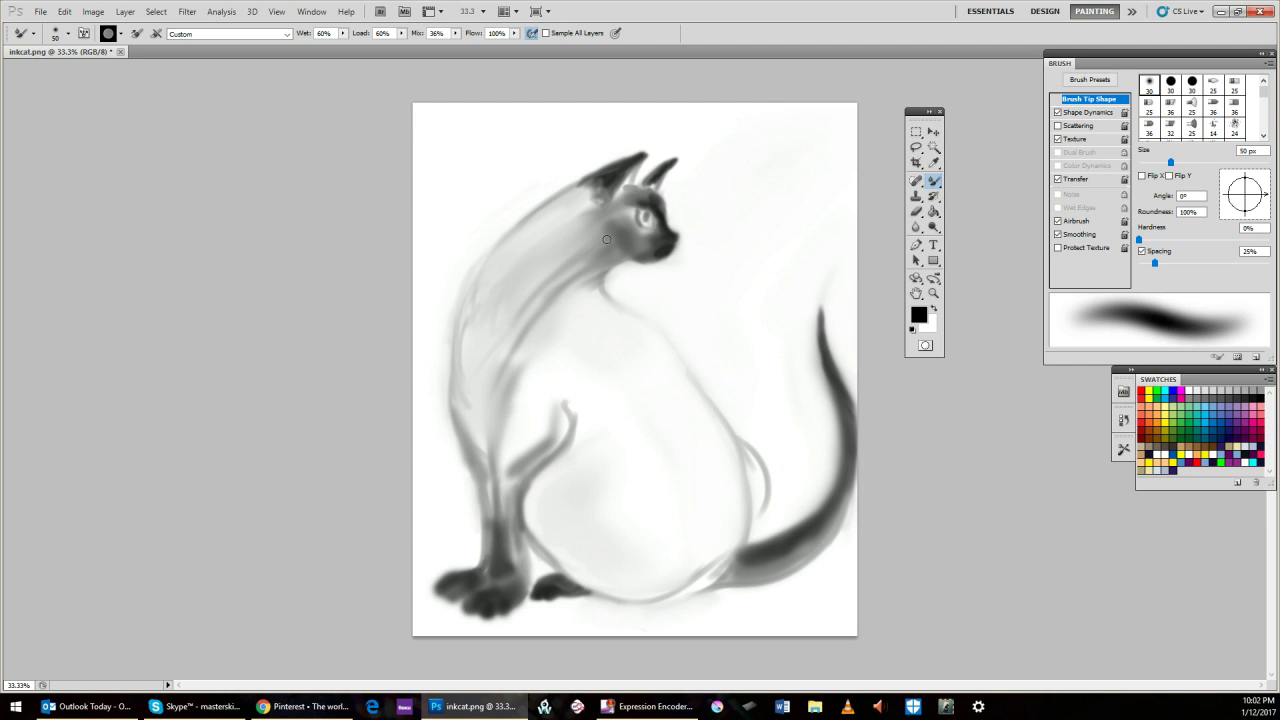
left_click_drag(607, 239, 517, 333)
left_click_drag(587, 259, 485, 371)
left_click_drag(566, 287, 499, 379)
left_click_drag(546, 312, 499, 399)
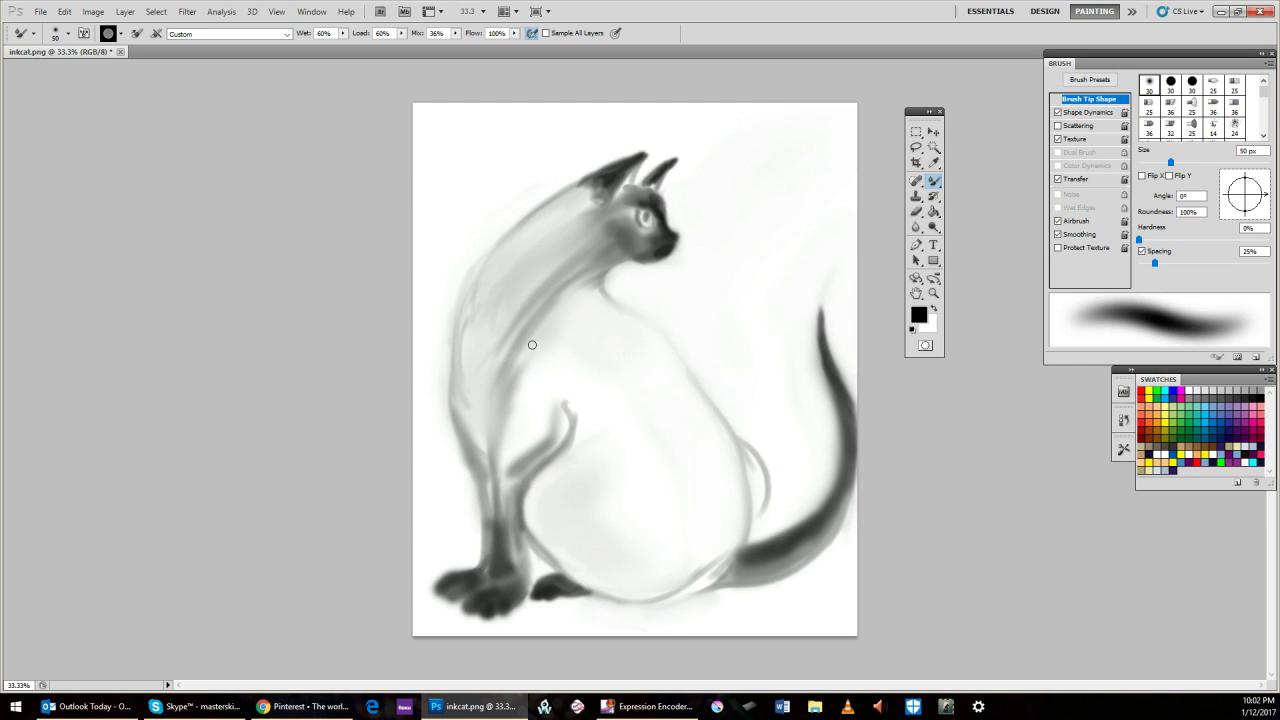
left_click_drag(533, 343, 499, 449)
Blend white highlights into the chest shading and soften the outline of the back.
left_click(934, 309)
left_click_drag(543, 329, 531, 348)
left_click_drag(559, 315, 489, 423)
left_click_drag(601, 256, 535, 313)
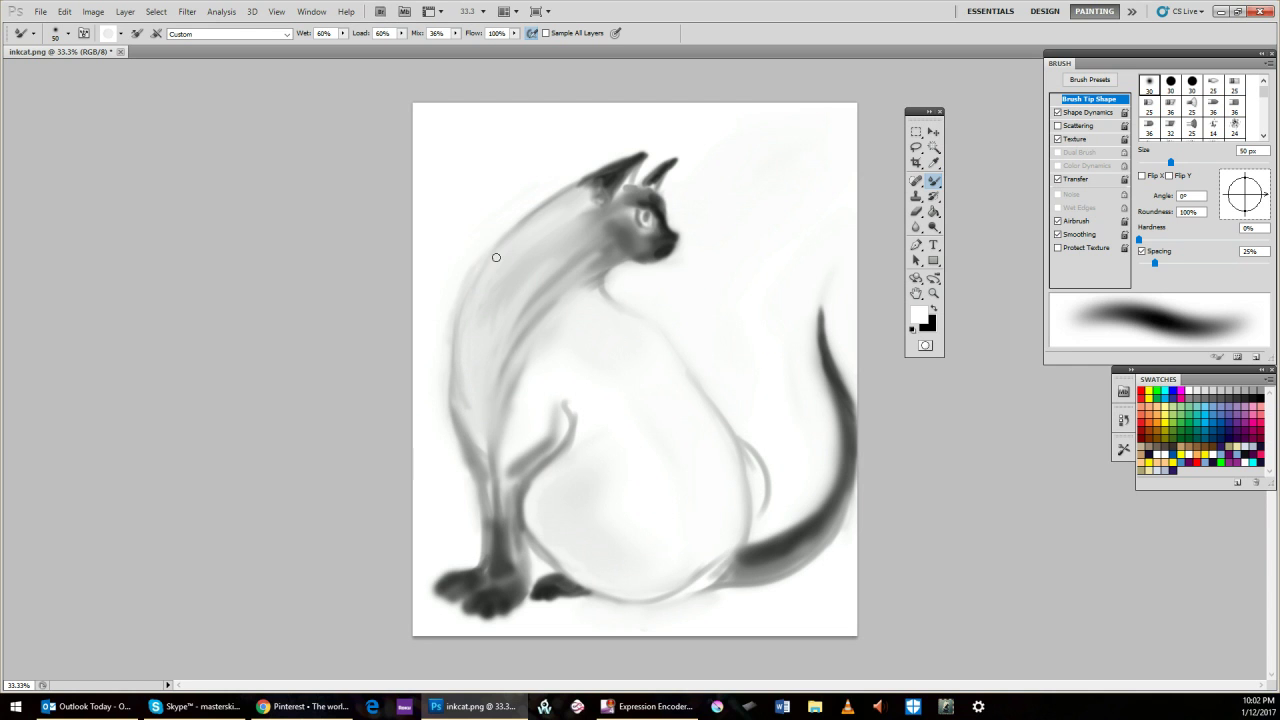
left_click_drag(451, 305, 482, 257)
left_click_drag(466, 286, 497, 237)
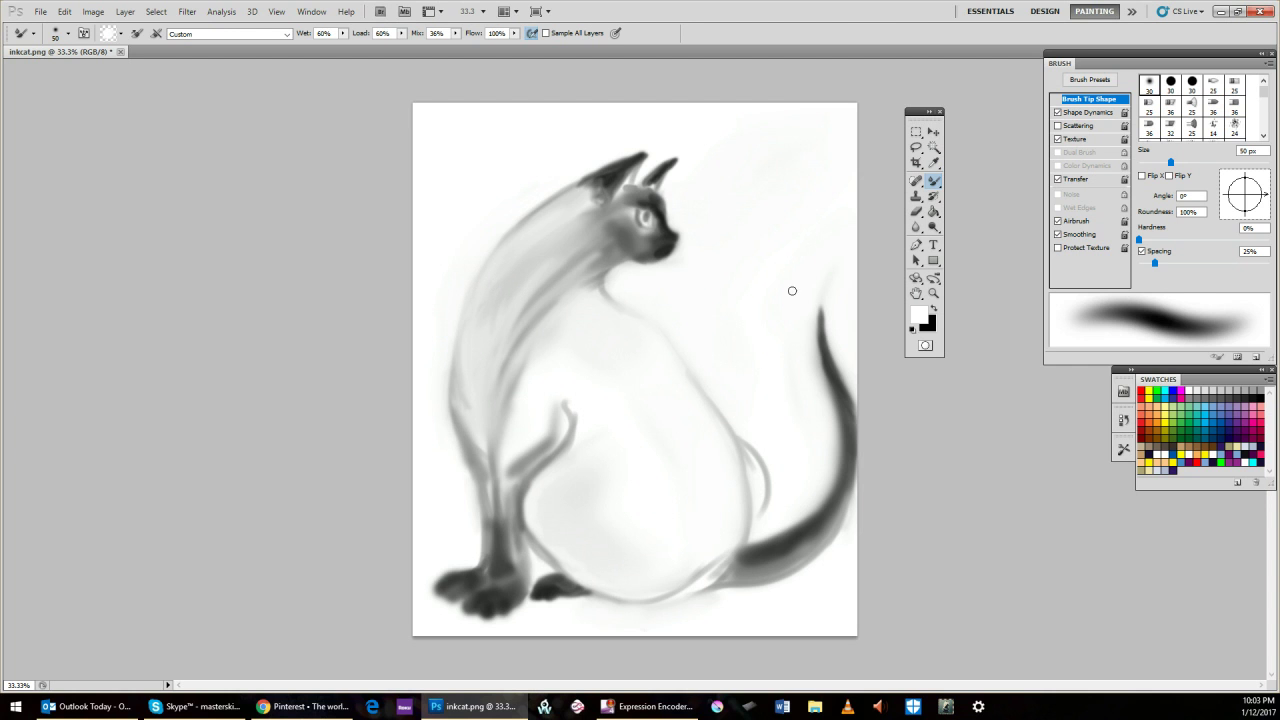
Redraw the outer contour from the back down the front leg in black, darkening the lower leg.
left_click(936, 310)
mouse_move(492, 263)
left_mouse_down()
mouse_move(457, 289)
mouse_move(469, 280)
mouse_move(452, 326)
left_mouse_up()
mouse_move(471, 279)
left_mouse_down()
mouse_move(443, 383)
mouse_move(453, 353)
mouse_move(464, 432)
left_mouse_up()
mouse_move(450, 372)
left_mouse_down()
mouse_move(482, 496)
mouse_move(481, 566)
left_mouse_up()
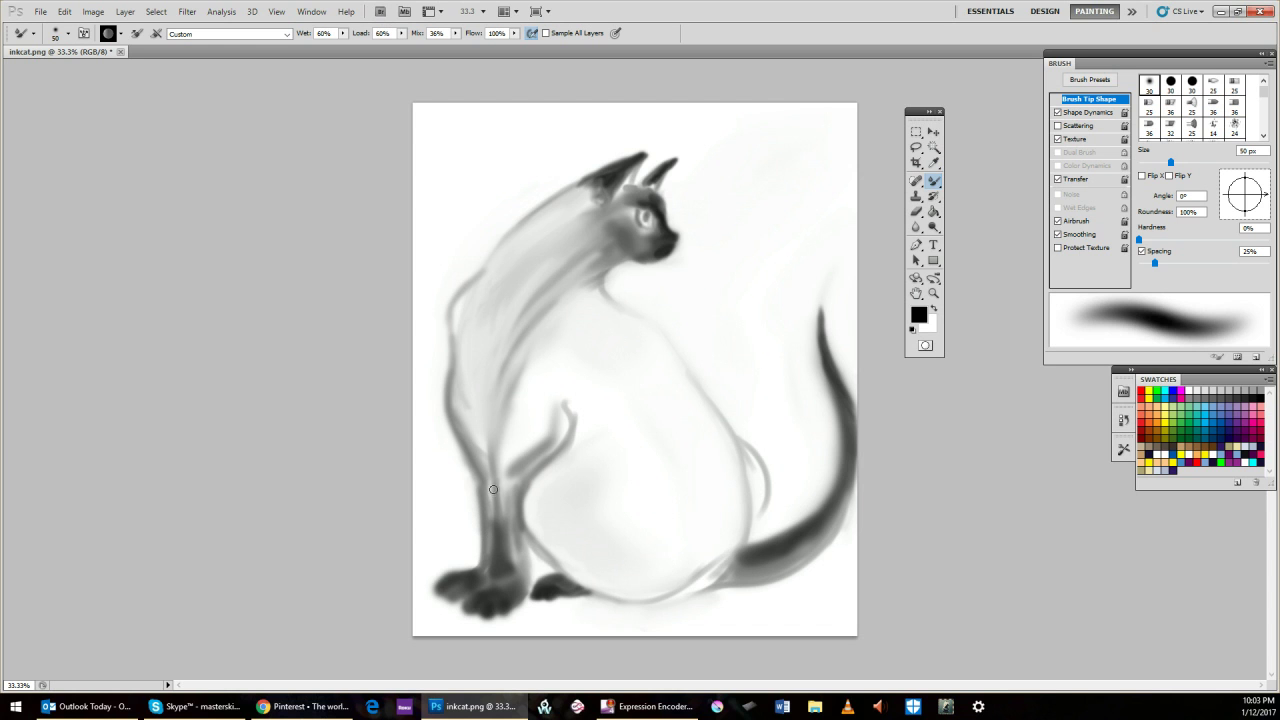
mouse_move(487, 532)
left_mouse_down()
mouse_move(486, 495)
mouse_move(485, 577)
left_mouse_up()
Darken the rear side of the front leg with black and trim its edge with white.
left_click(935, 309)
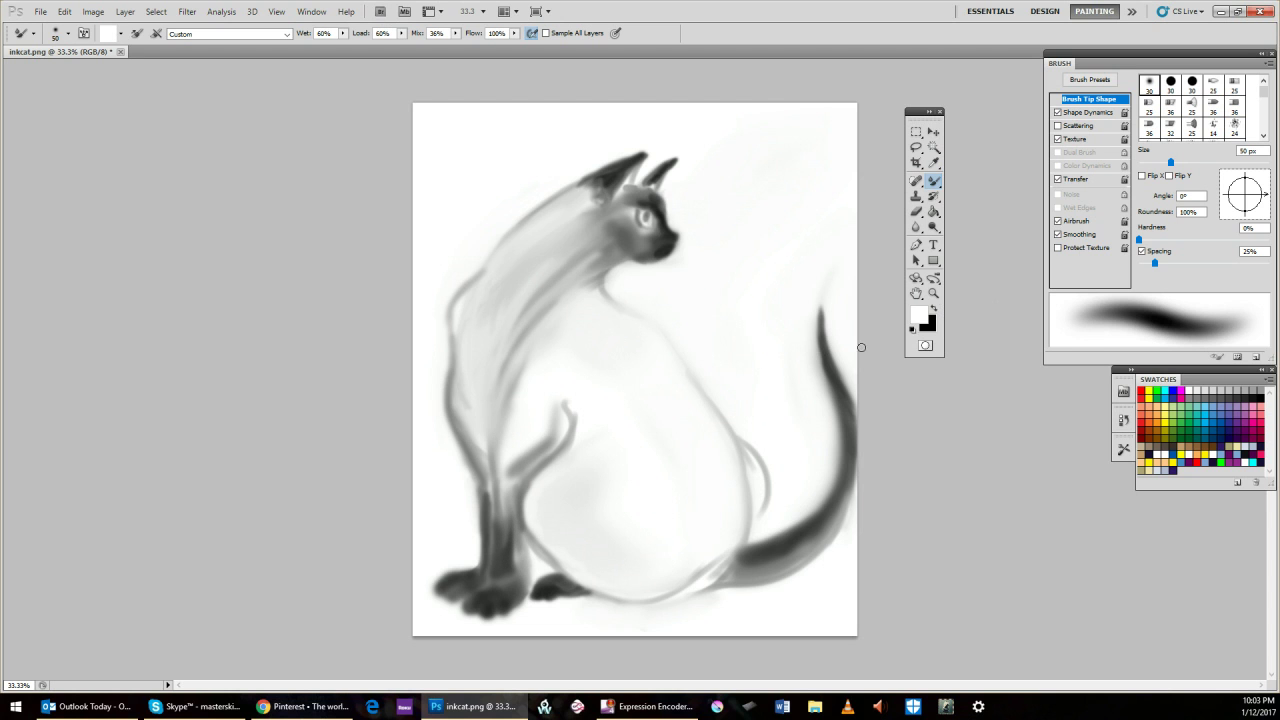
left_click(934, 309)
mouse_move(526, 553)
left_mouse_down()
mouse_move(526, 568)
mouse_move(523, 550)
left_mouse_up()
left_click(934, 309)
mouse_move(537, 570)
left_mouse_down()
mouse_move(524, 545)
mouse_move(519, 612)
mouse_move(532, 573)
left_mouse_up()
mouse_move(521, 539)
left_mouse_down()
mouse_move(536, 566)
mouse_move(519, 511)
left_mouse_up()
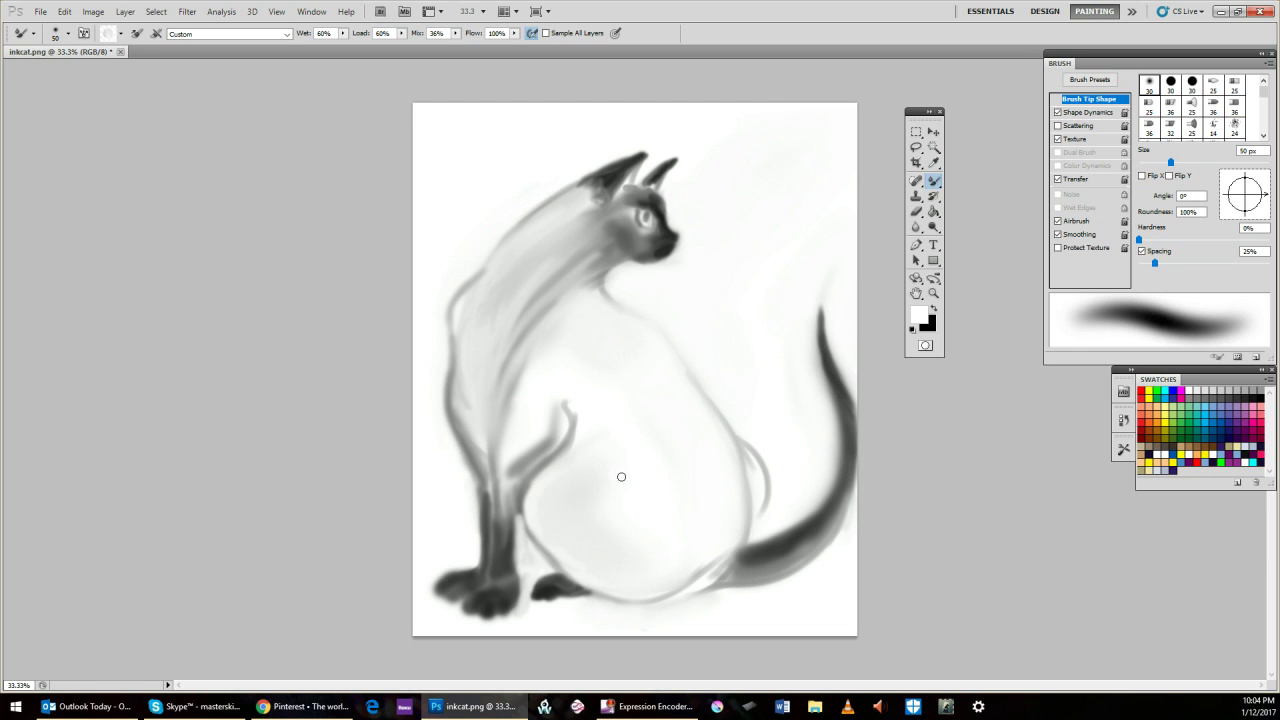
Reduce the brush to 15 px and sample paint at the rear edge of the front leg.
key("bracketleft")
key("bracketleft")
key("bracketleft")
key("bracketleft")
key("bracketleft")
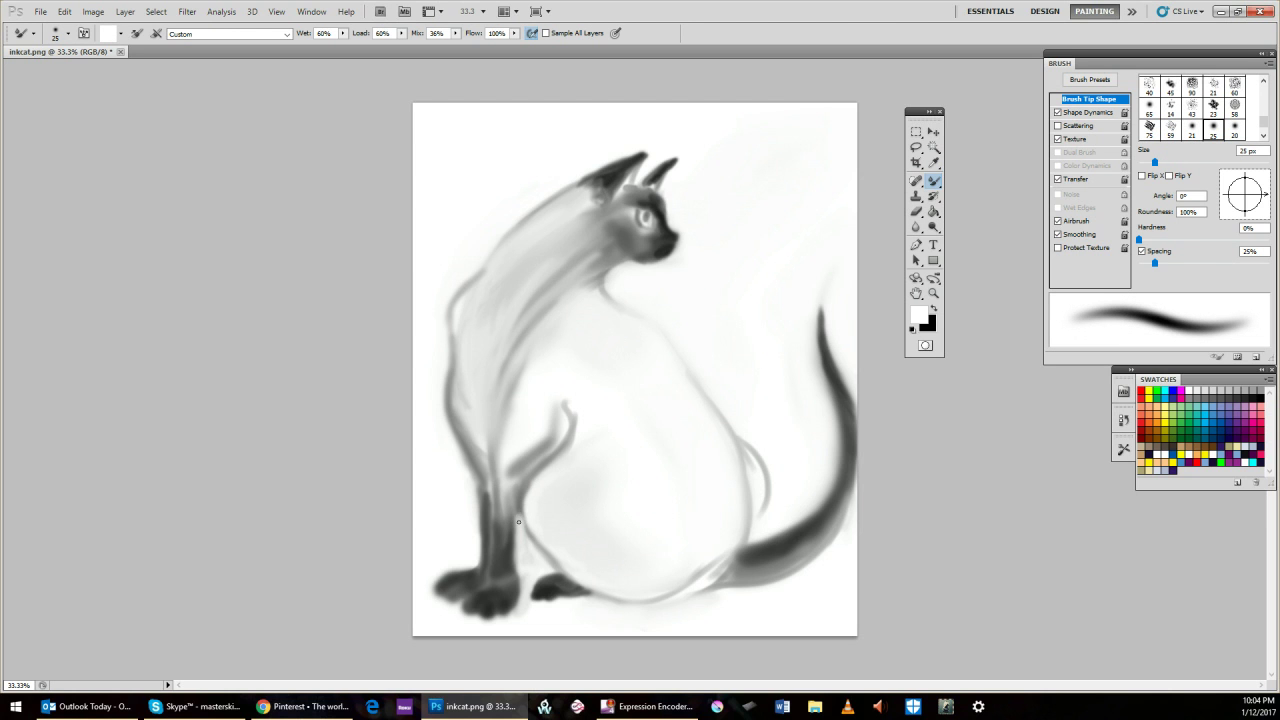
left_click(518, 521, "alt")
key("bracketleft")
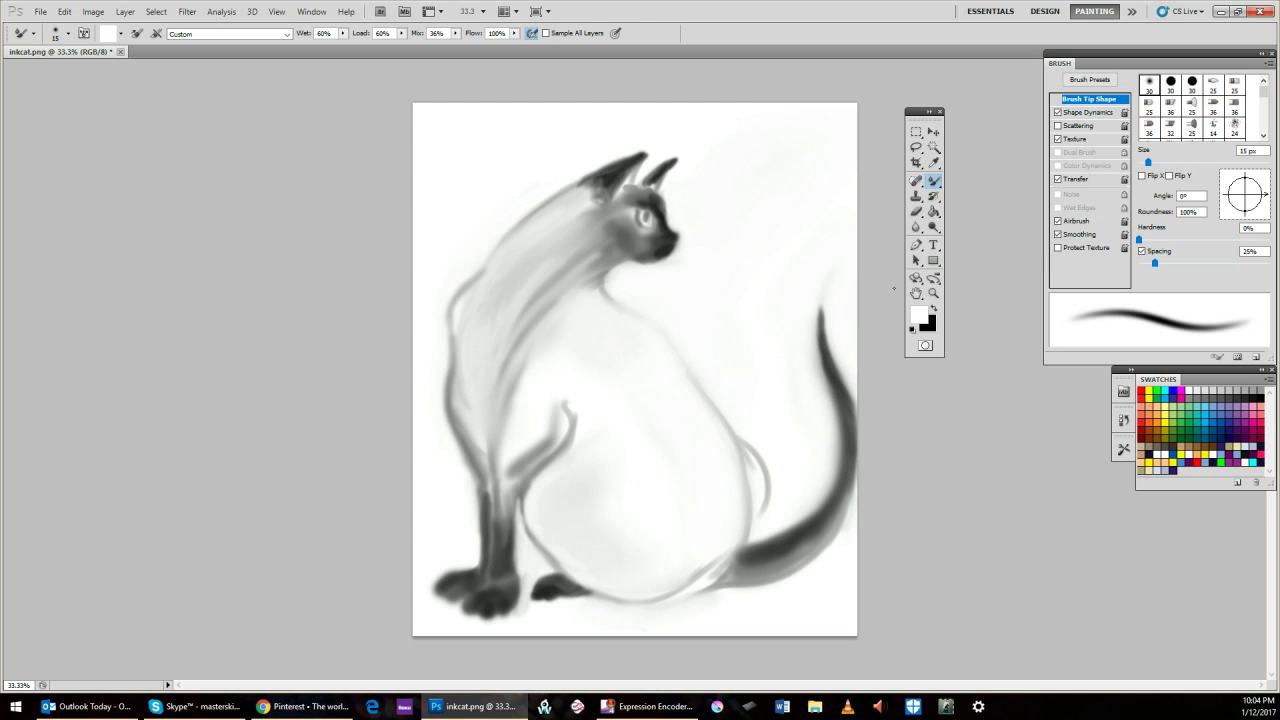
Paint fine black brow hairs and whiskers around the muzzle and extend the far ear's tip.
left_click(934, 308)
left_click_drag(665, 200, 680, 181)
left_click_drag(655, 251, 632, 281)
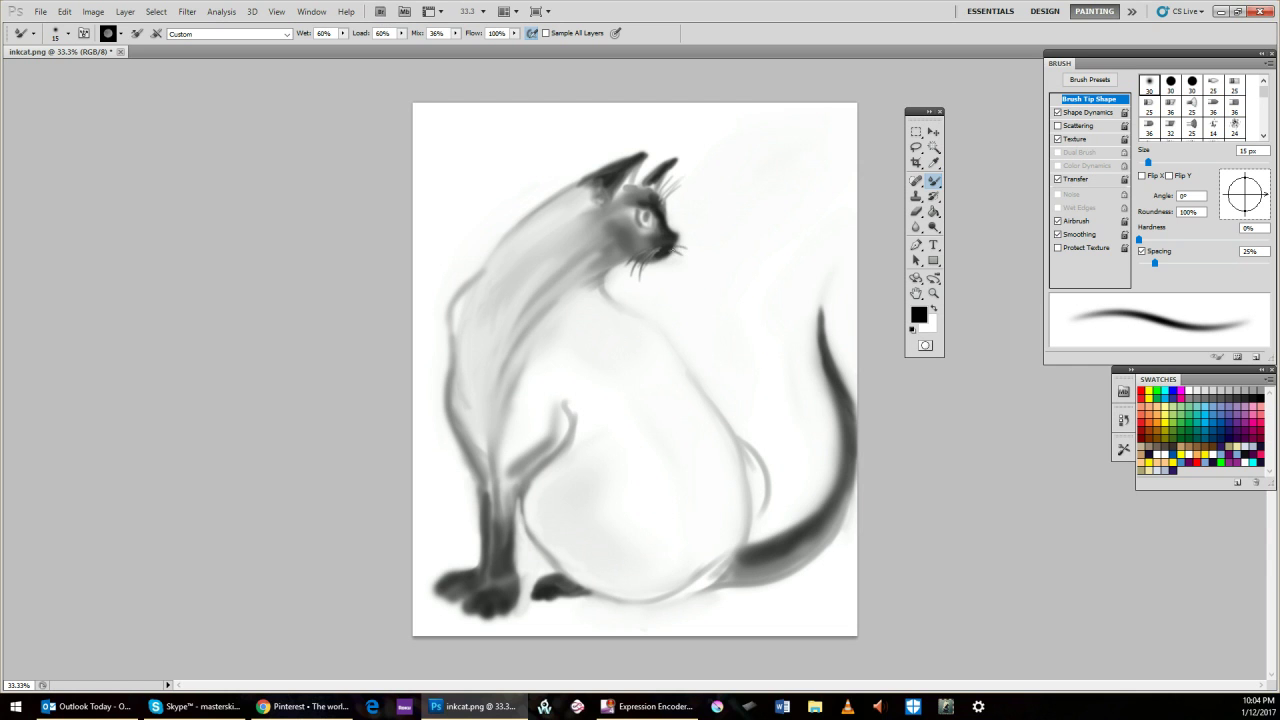
left_click_drag(680, 244, 692, 254)
left_click(663, 156)
Trim the far ear's edge and tip with white at a 60 px brush size.
left_click(935, 309)
key("bracketright")
key("bracketright")
key("bracketright")
key("bracketright")
key("bracketright")
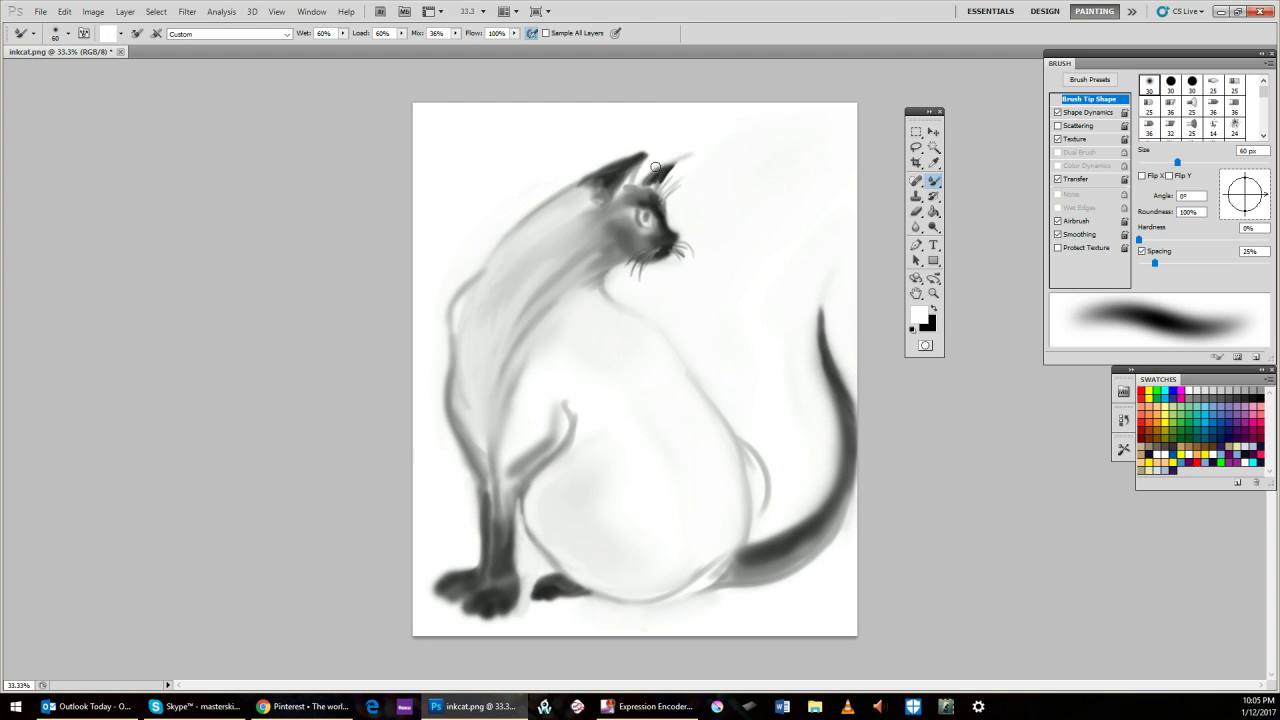
mouse_move(655, 167)
left_mouse_down()
mouse_move(695, 152)
mouse_move(685, 157)
left_mouse_up()
left_click_drag(699, 157, 736, 132)
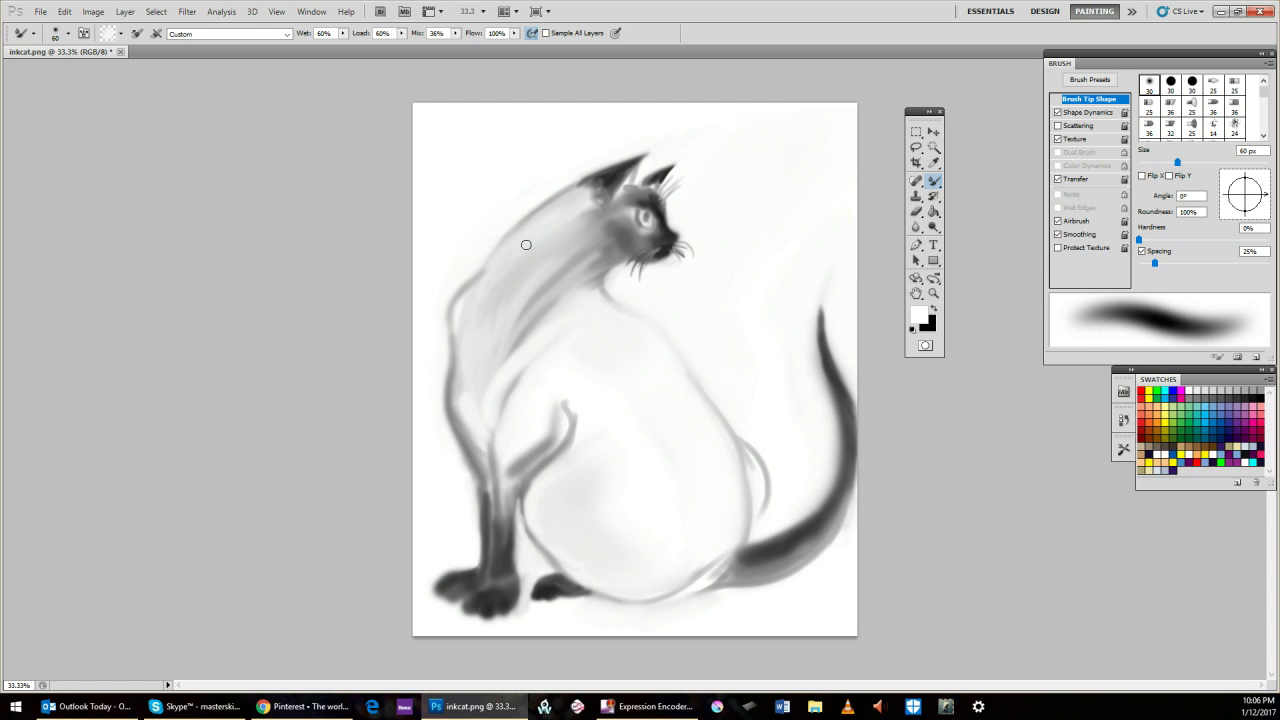
Blend a white highlight down the back of the neck toward the shoulder.
left_click_drag(525, 246, 476, 330)
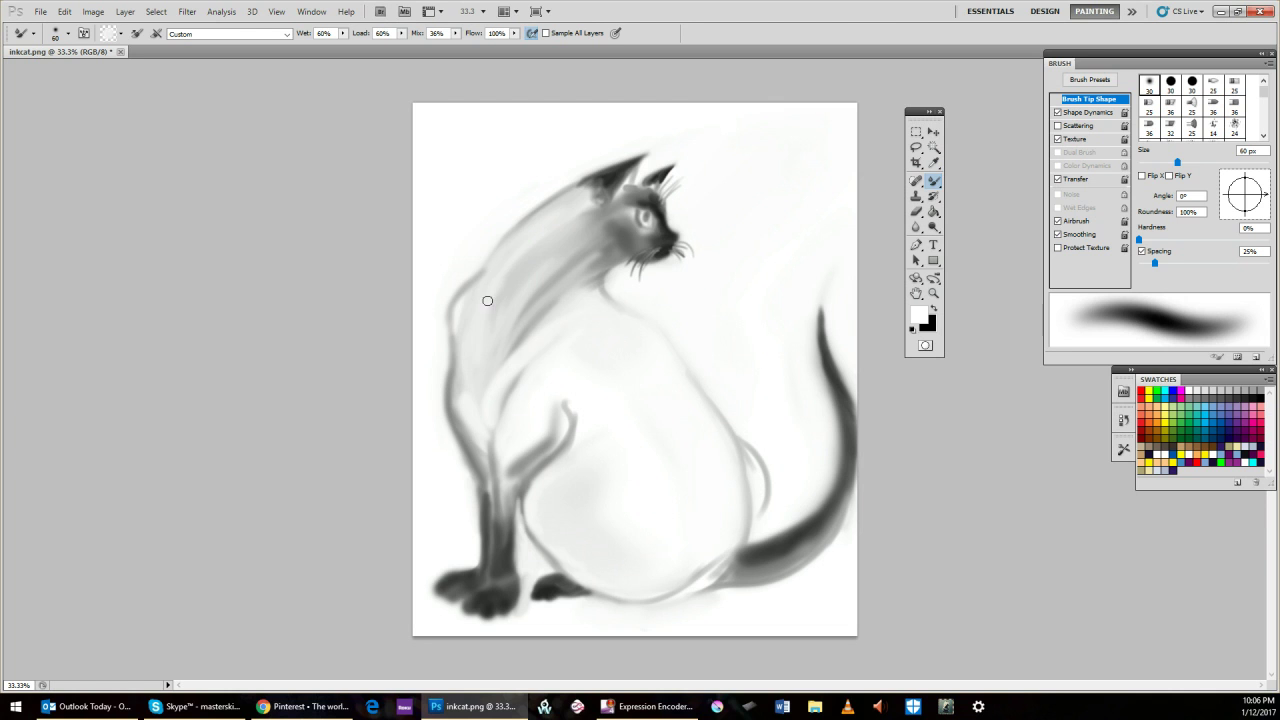